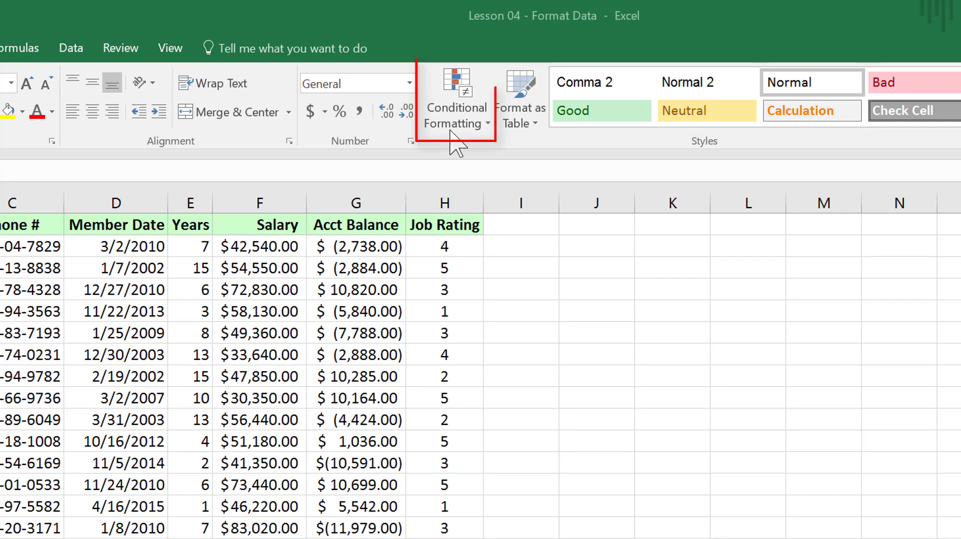
Look through the Conditional Formatting options for Highlight Cells Rules, Top/Bottom Rules, Data Bars, Color Scales and Icon Sets.
click(447, 89)
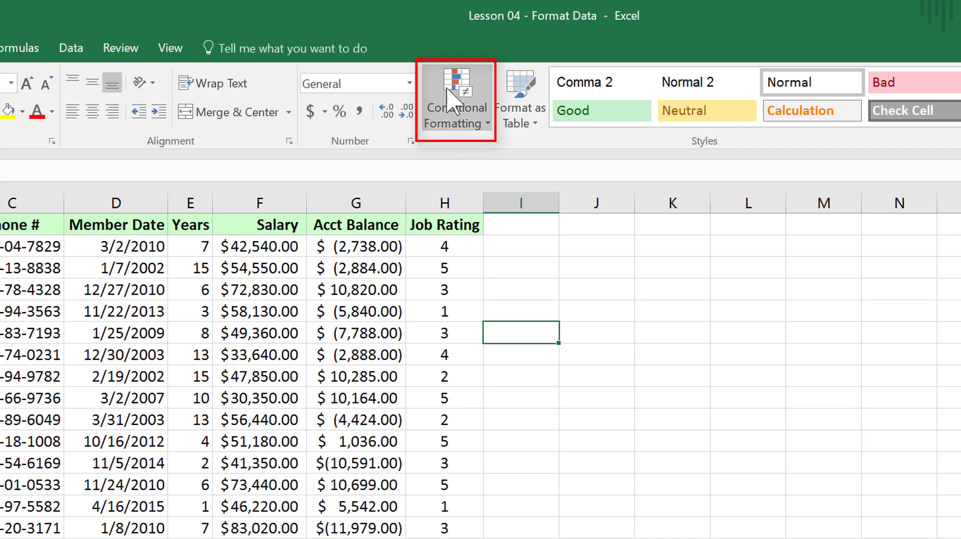
click(449, 98)
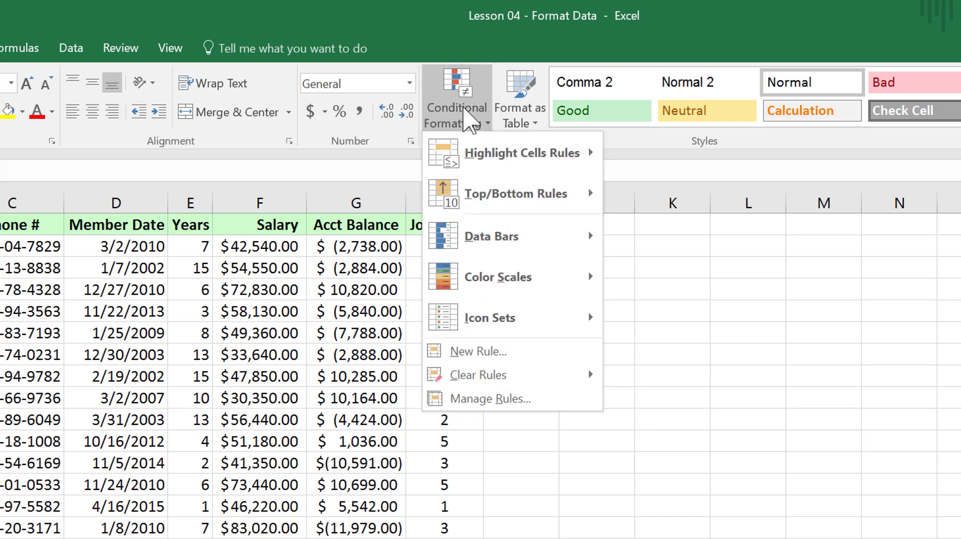
mouse_move(478, 157)
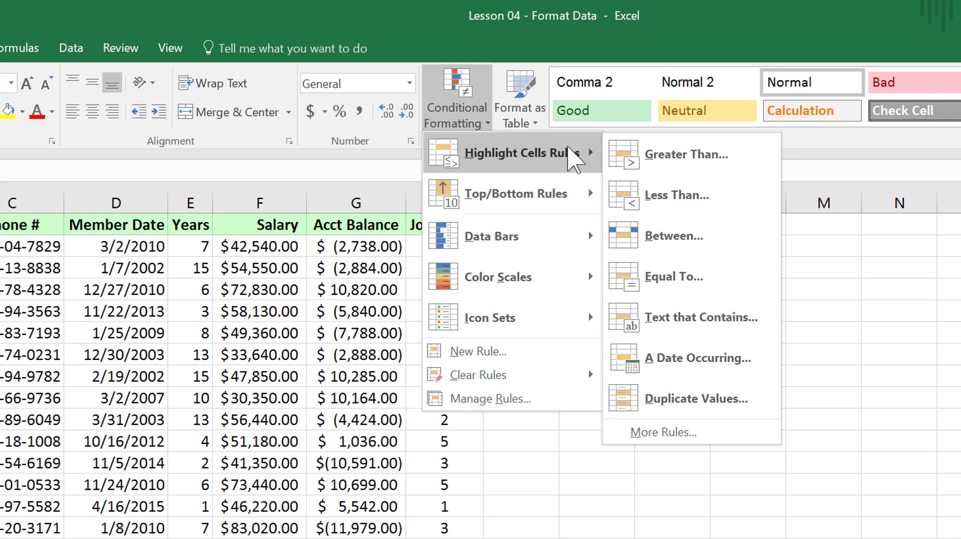
mouse_move(492, 193)
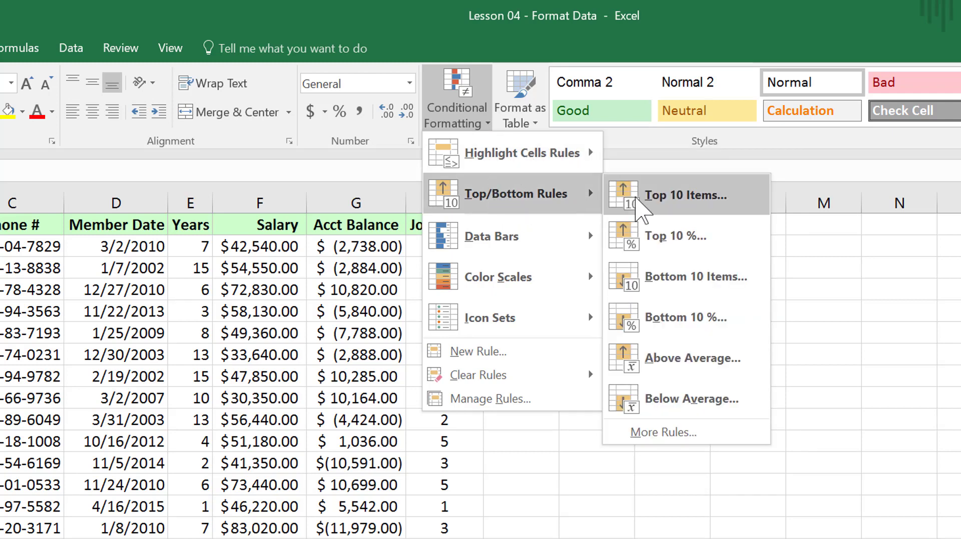
mouse_move(484, 245)
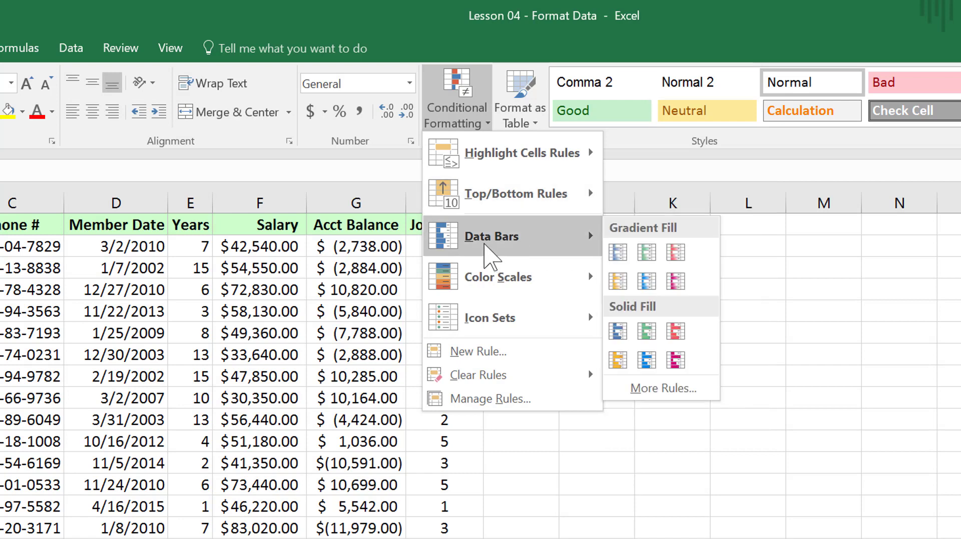
mouse_move(489, 283)
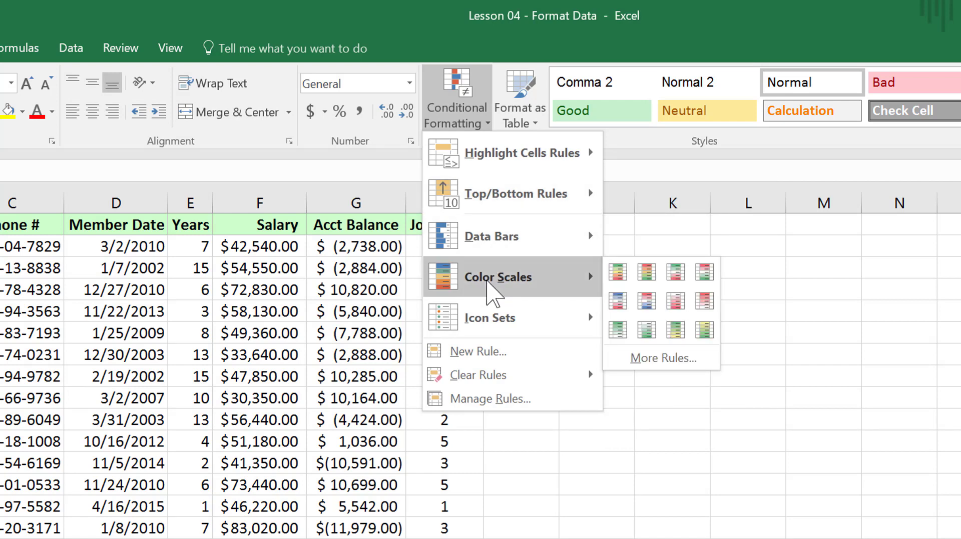
mouse_move(495, 335)
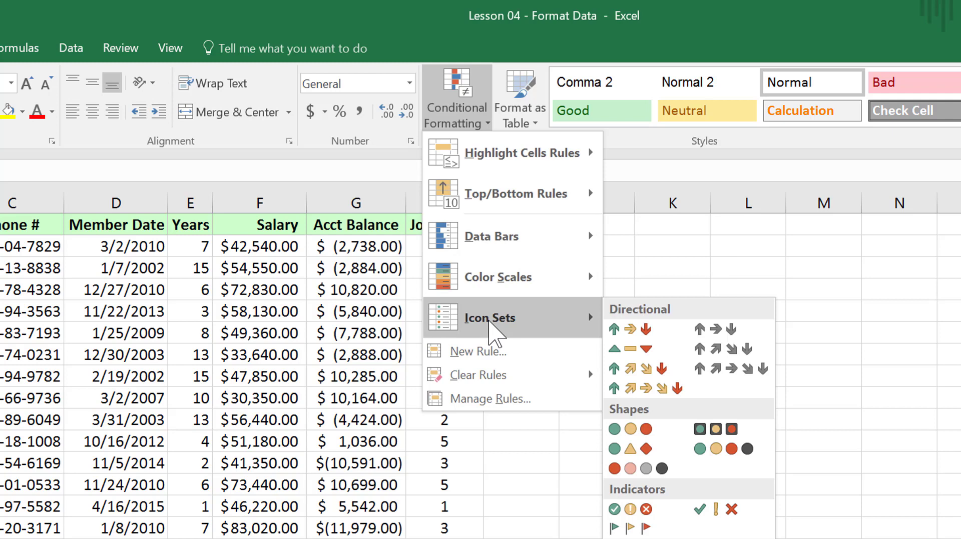
click(648, 277)
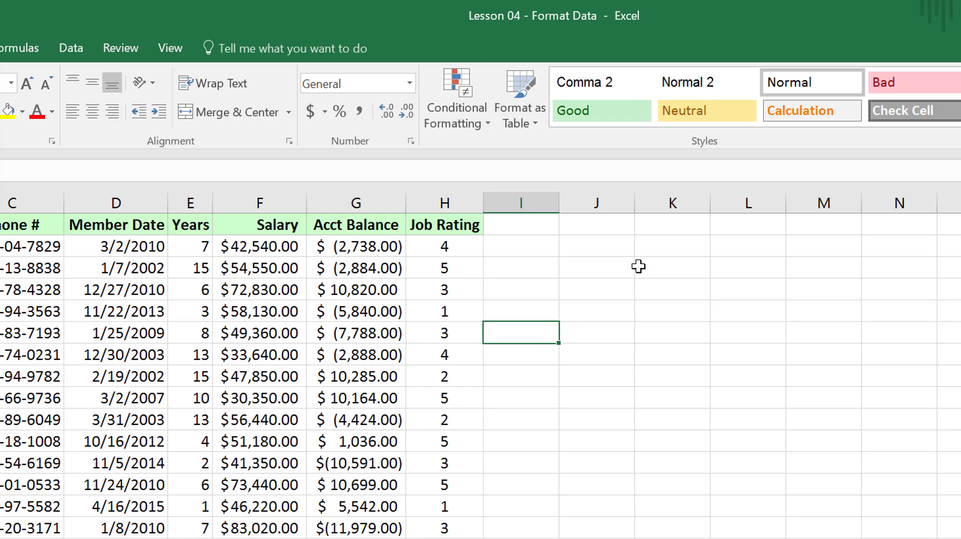
Add a Greater Than conditional formatting rule to the Years column that marks values above 5 with Light Red Fill.
click(197, 201)
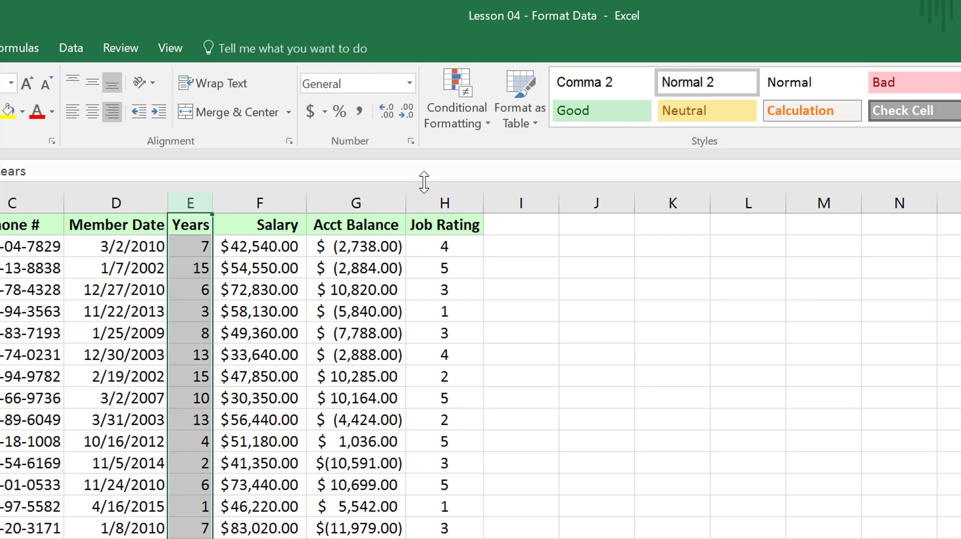
click(461, 125)
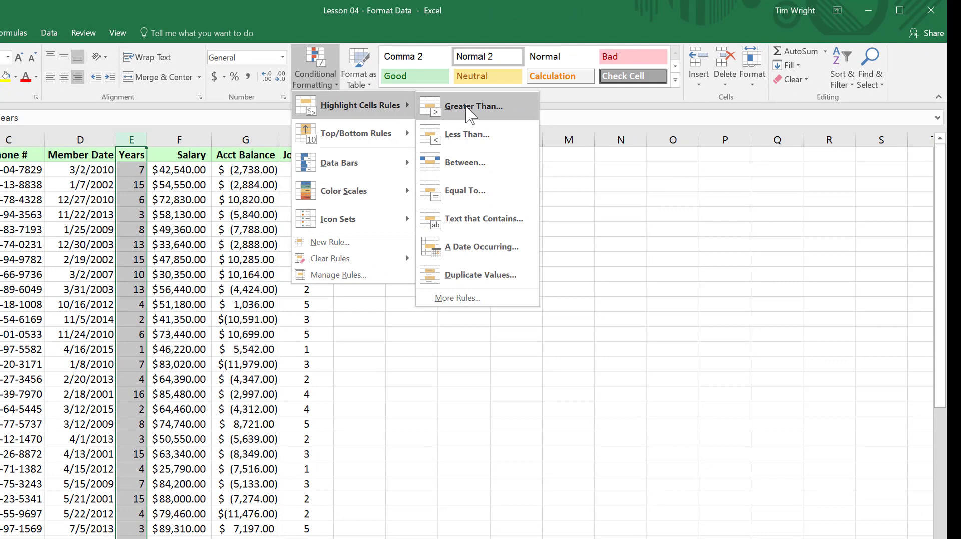
click(471, 114)
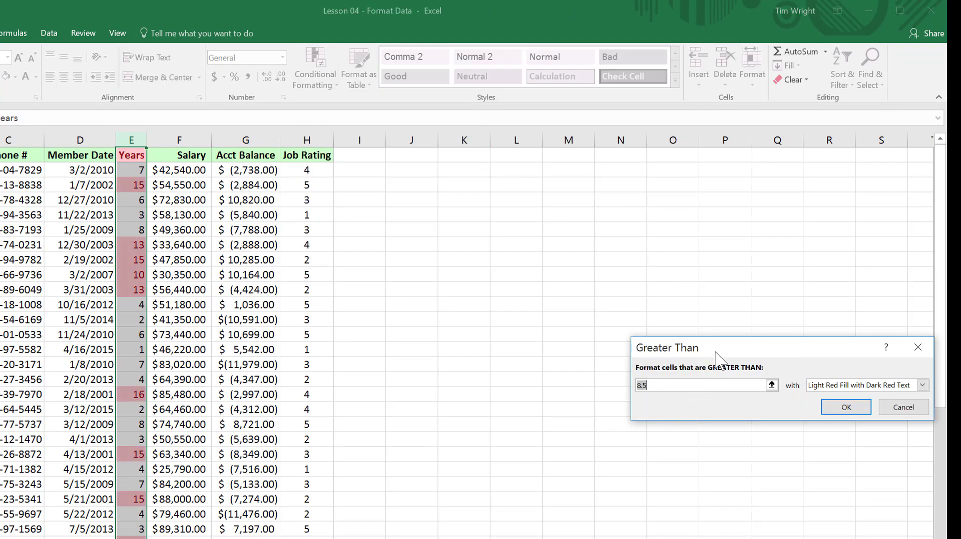
drag(716, 350, 576, 294)
click(554, 324)
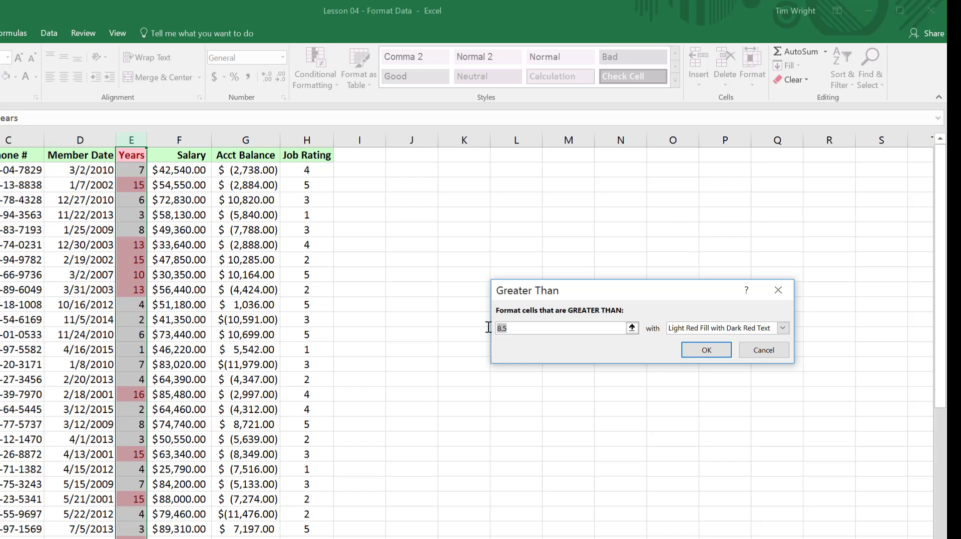
text(5)
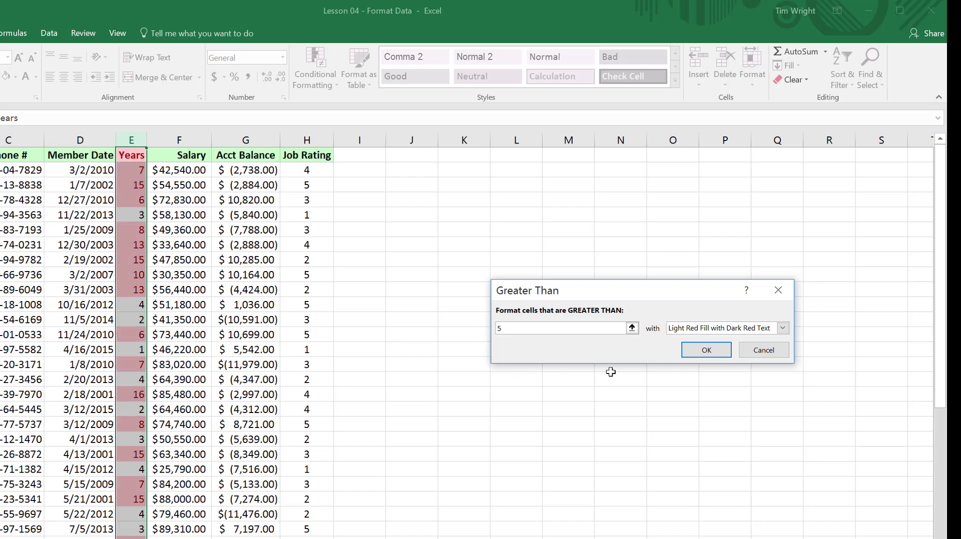
click(783, 328)
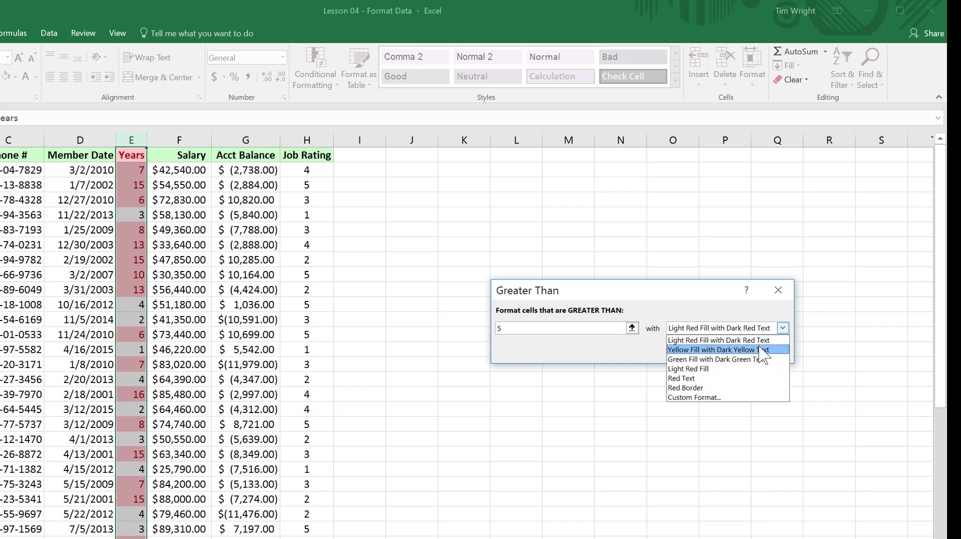
click(707, 369)
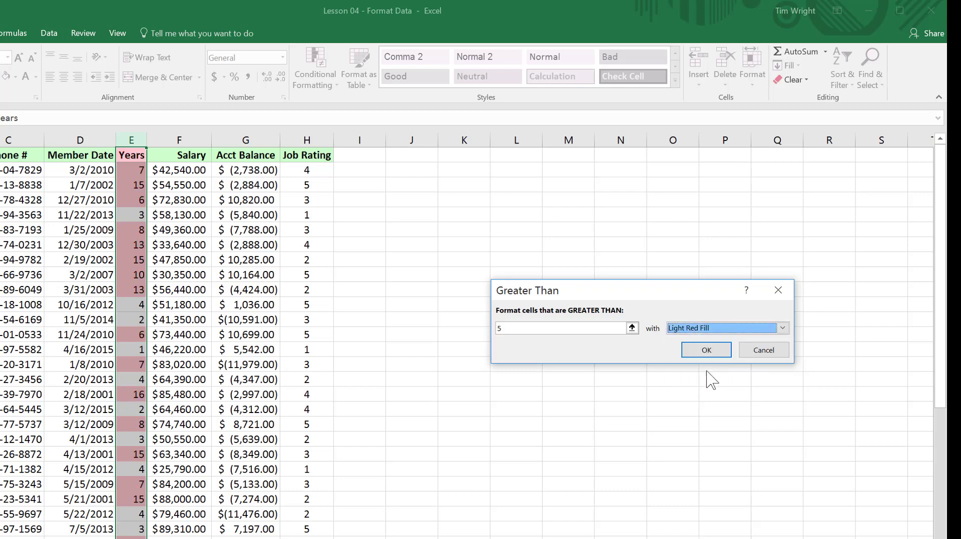
click(705, 352)
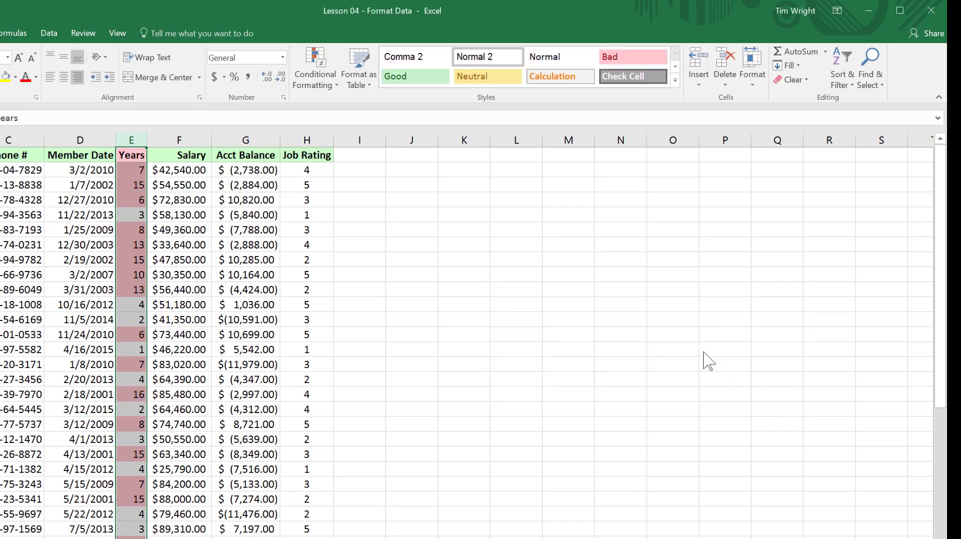
click(669, 375)
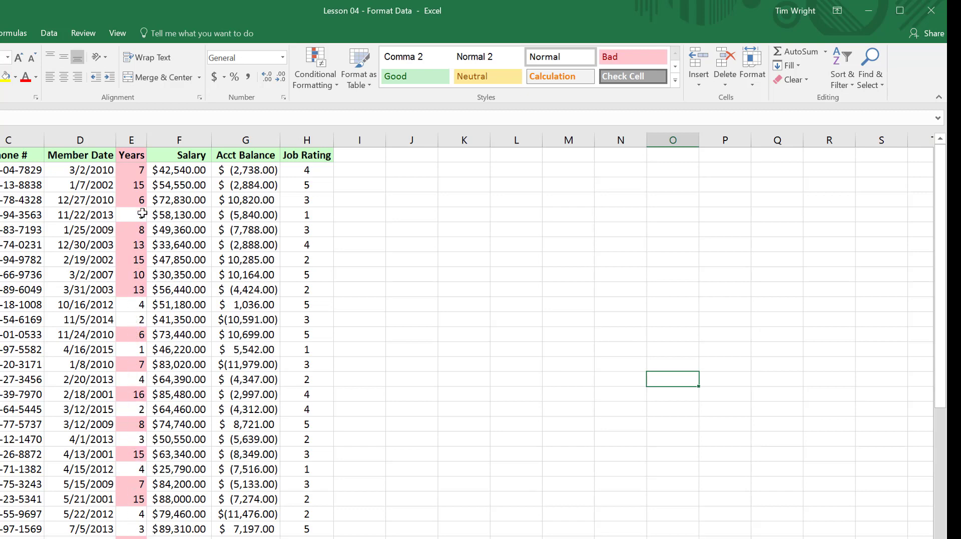
Clear the conditional formatting rules from the Years column only.
scroll(137, 433, down, 2)
scroll(136, 431, down, 1)
scroll(135, 430, up, 3)
click(132, 141)
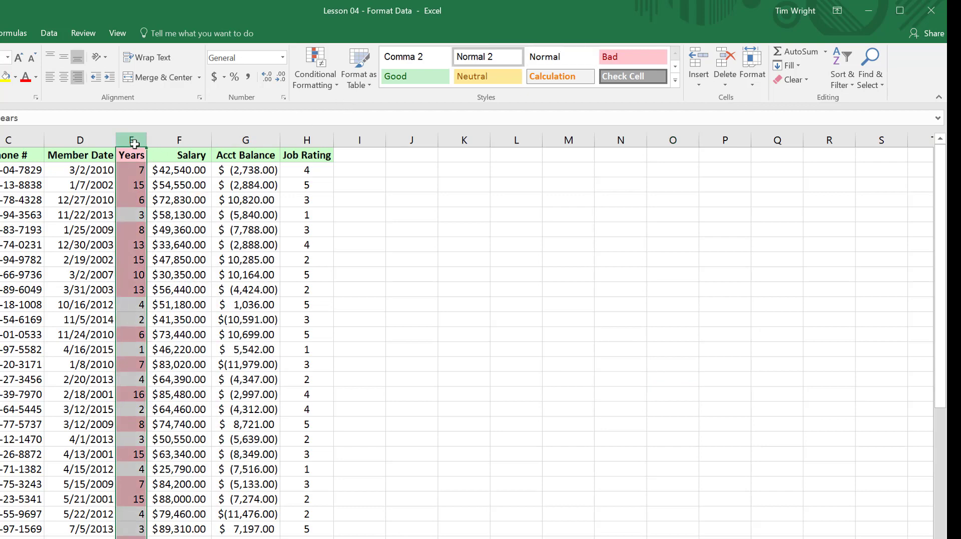
click(337, 87)
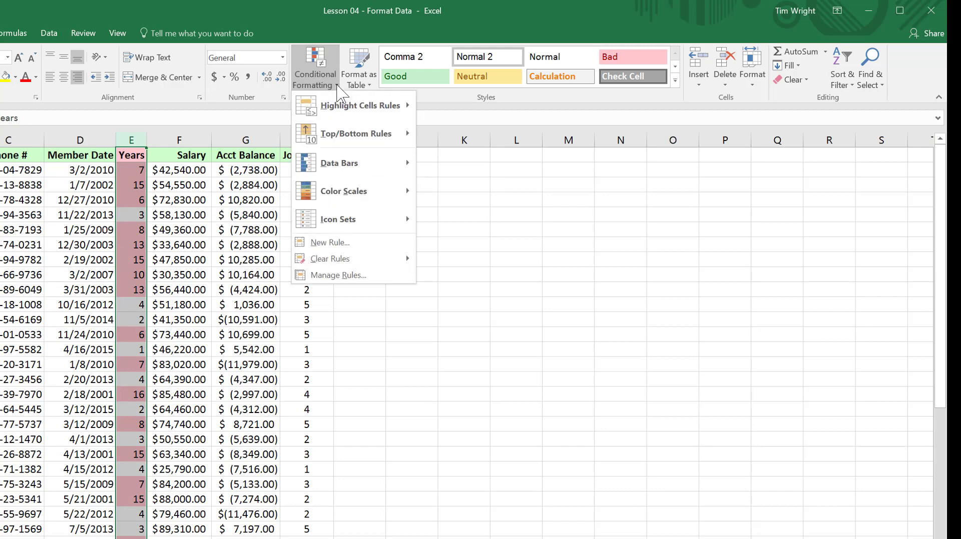
mouse_move(324, 263)
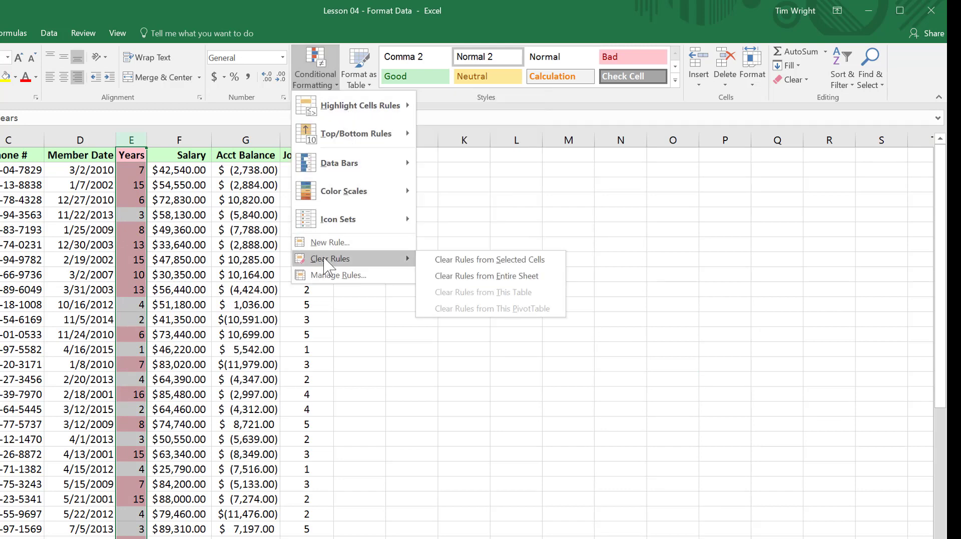
mouse_move(343, 106)
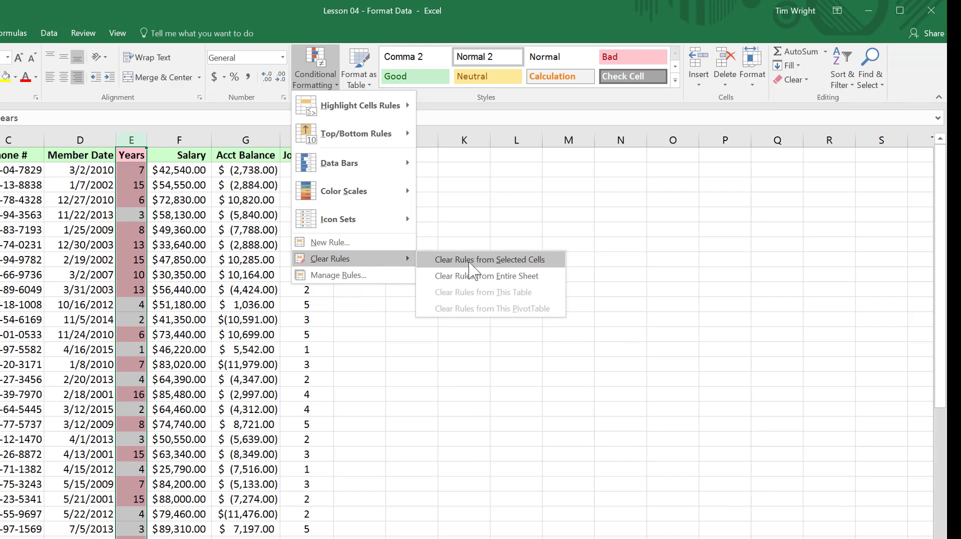
click(501, 262)
click(502, 261)
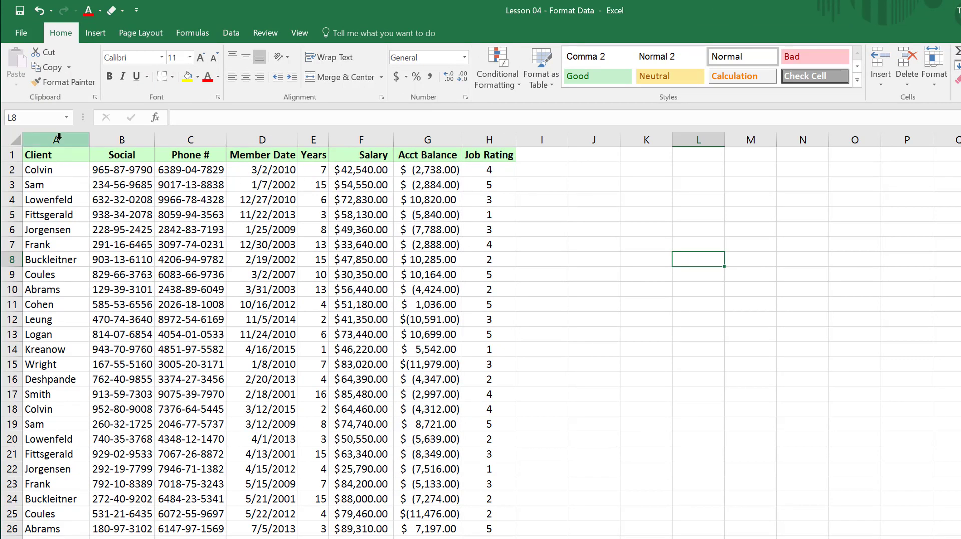
Add an Equal To rule to the Client column that formats cells matching the client name in row 7 with Yellow Fill with Dark Yellow Text.
click(56, 140)
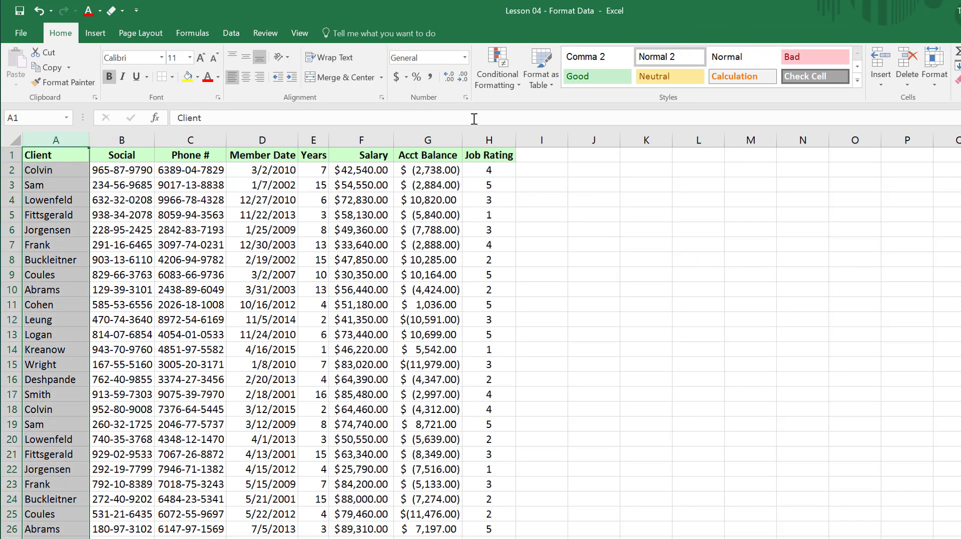
click(518, 85)
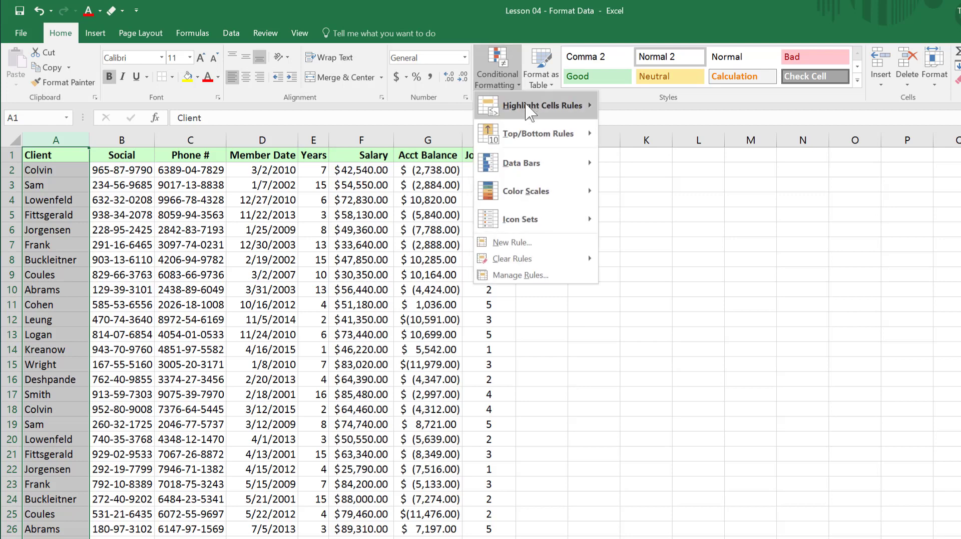
mouse_move(530, 110)
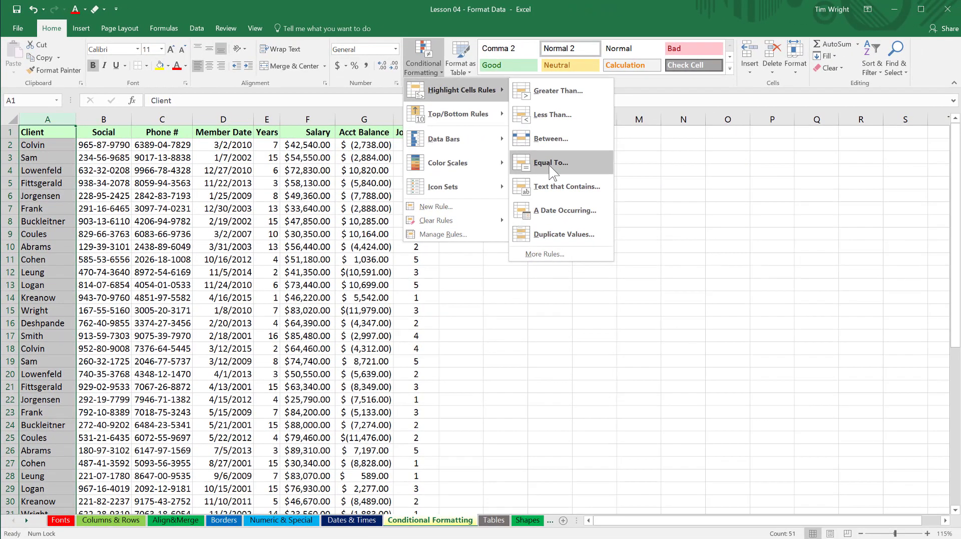
click(647, 191)
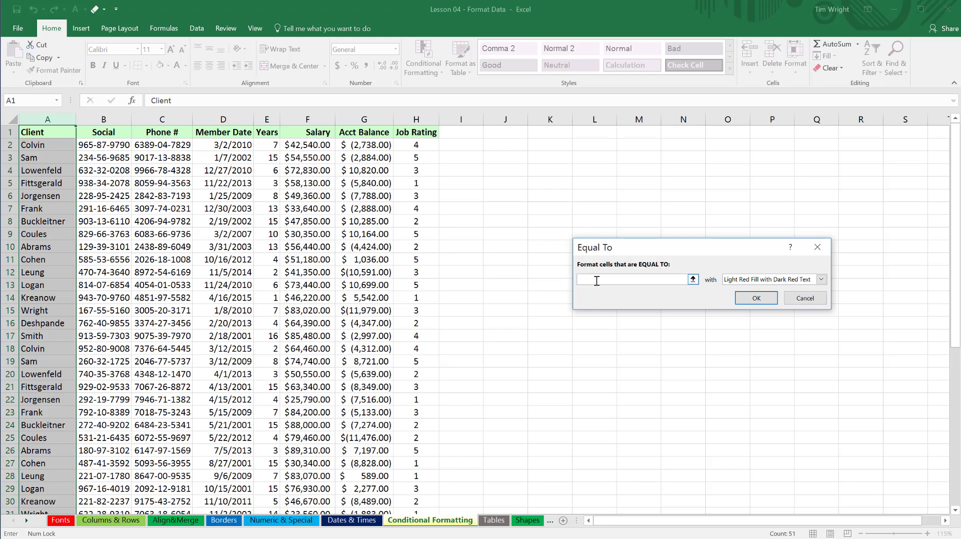
text(Frank)
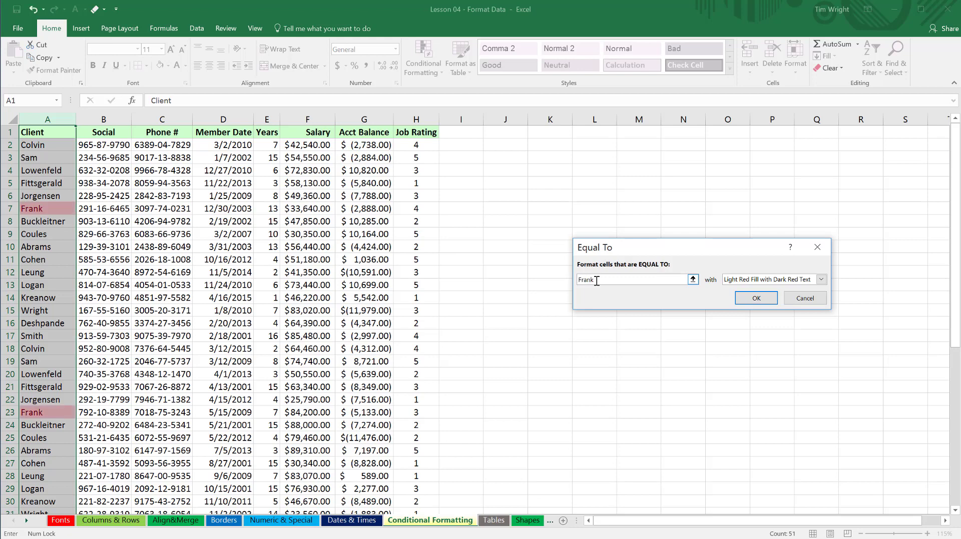
click(750, 281)
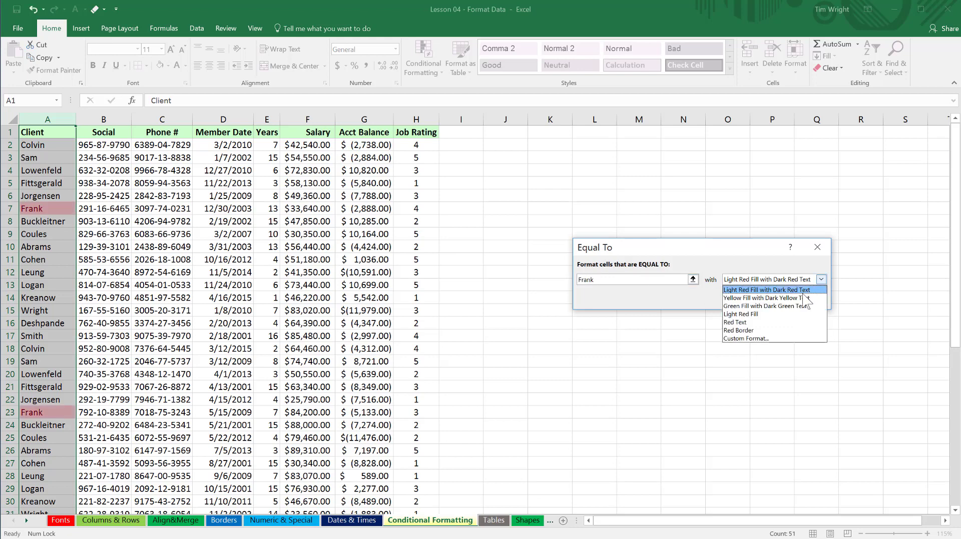
click(796, 298)
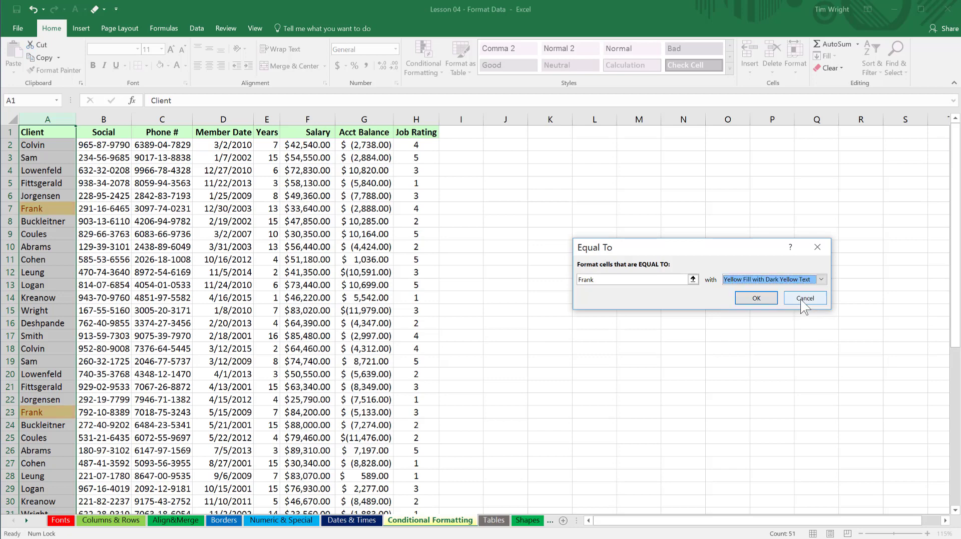
click(759, 300)
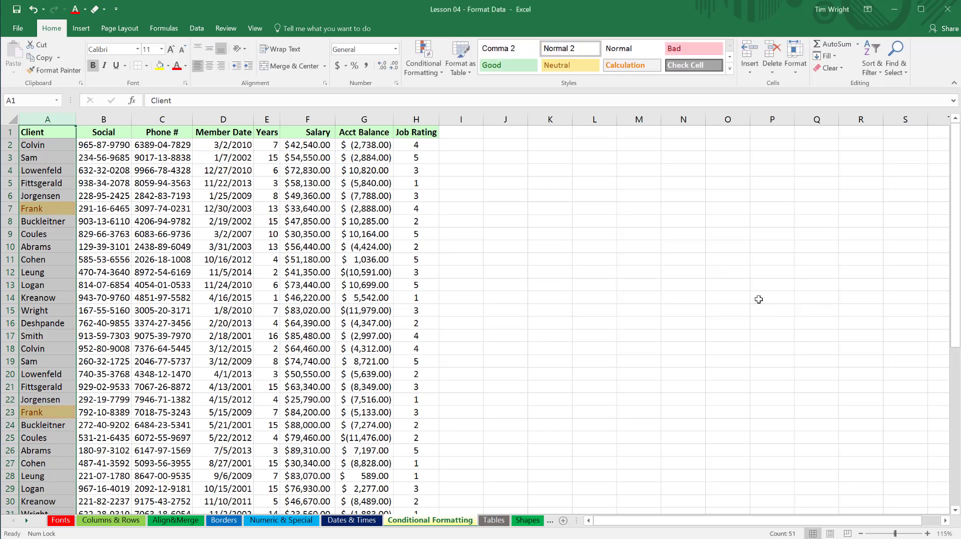
click(635, 323)
Enter the client name highlighted in row 7 into cell A52, directly below the last client record.
scroll(49, 301, down, 7)
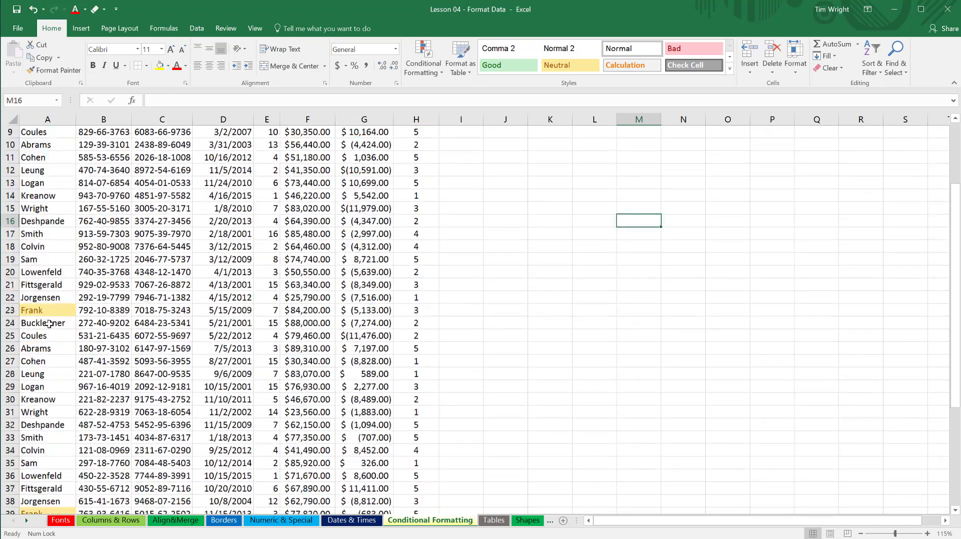
scroll(48, 325, down, 3)
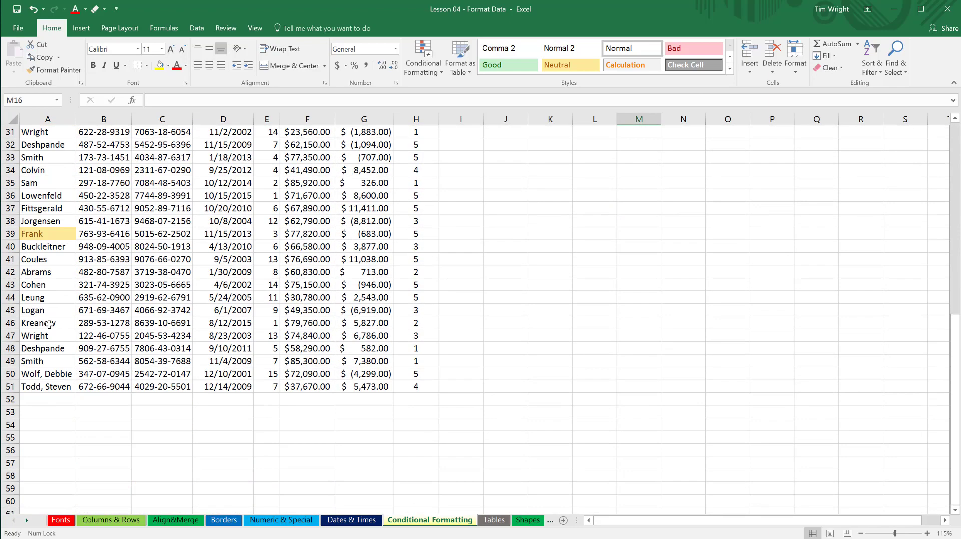
scroll(48, 324, up, 4)
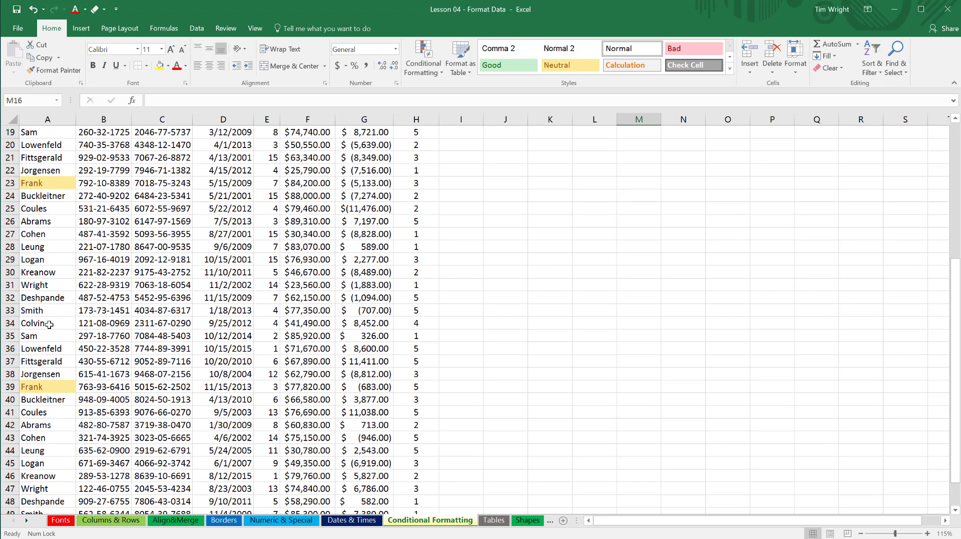
scroll(48, 324, down, 3)
click(53, 437)
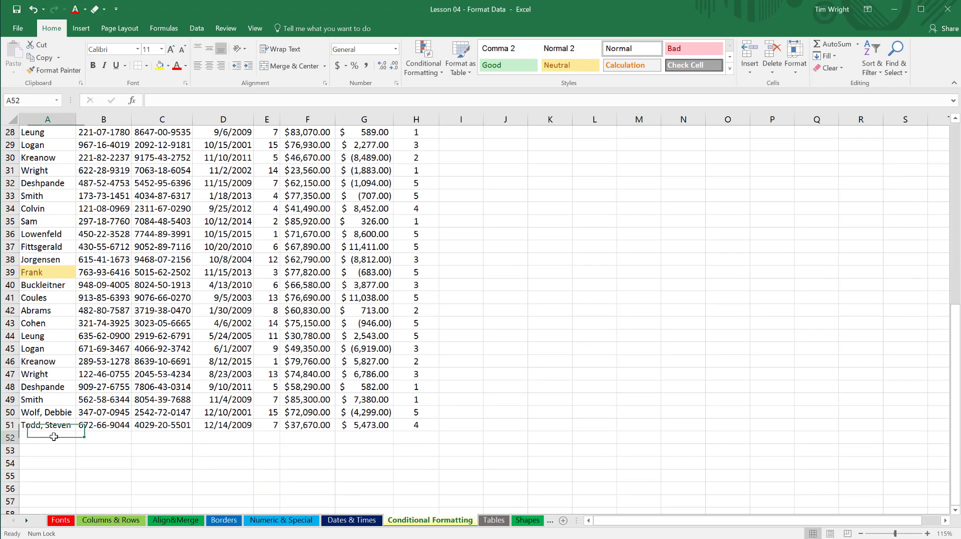
text(Frank)
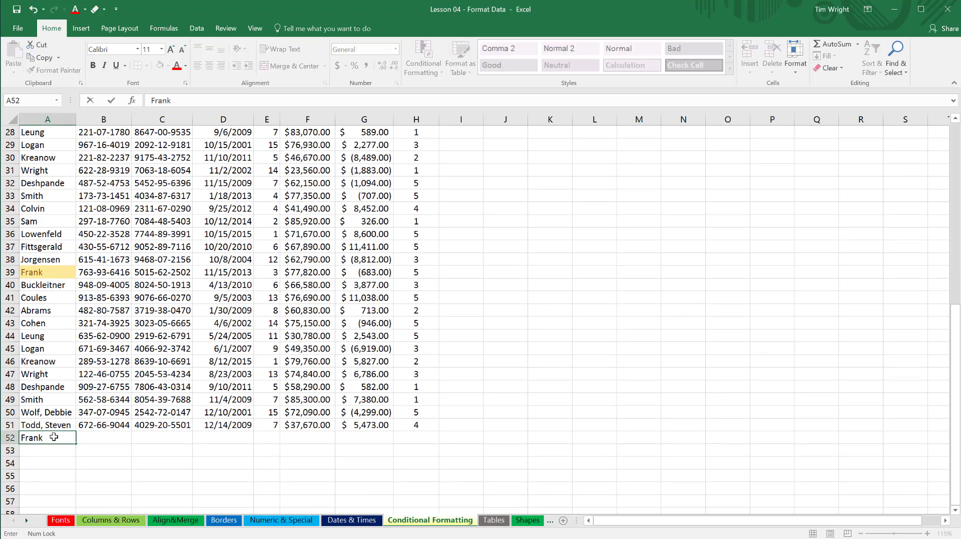
key(Return)
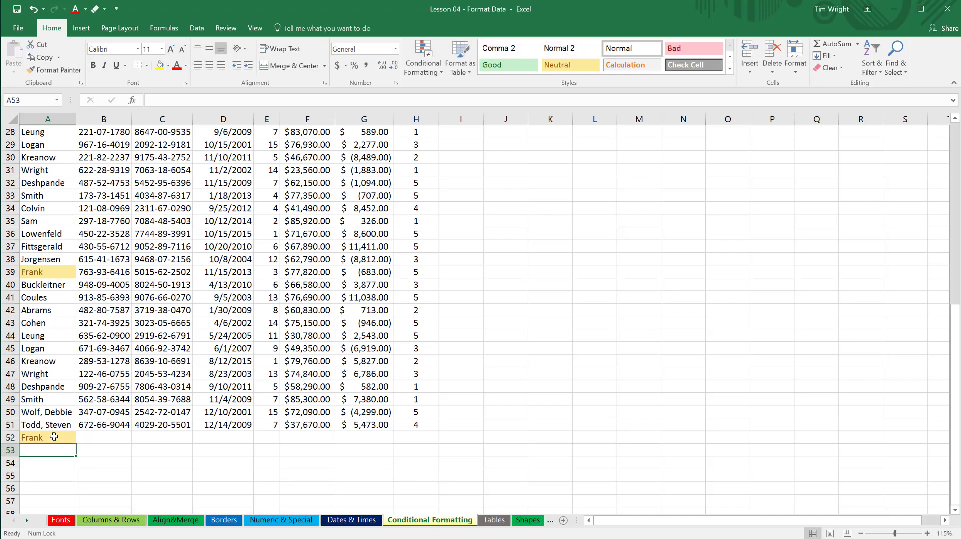
scroll(53, 437, up, 9)
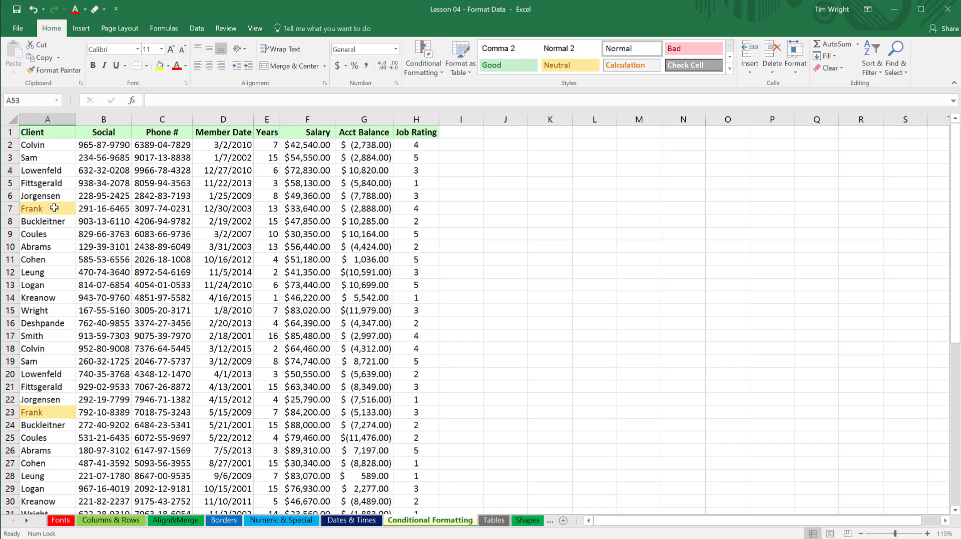
scroll(117, 417, down, 1)
scroll(117, 416, down, 6)
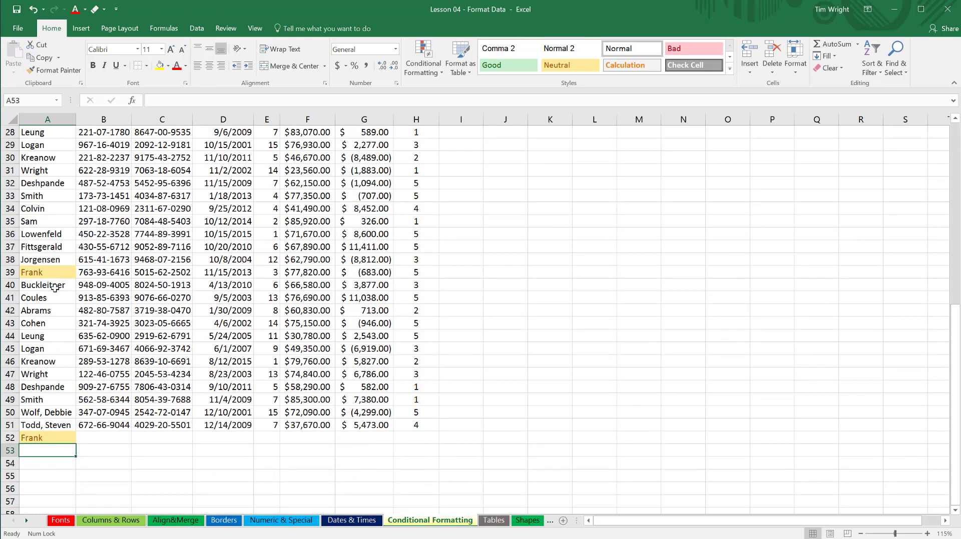
scroll(67, 448, up, 9)
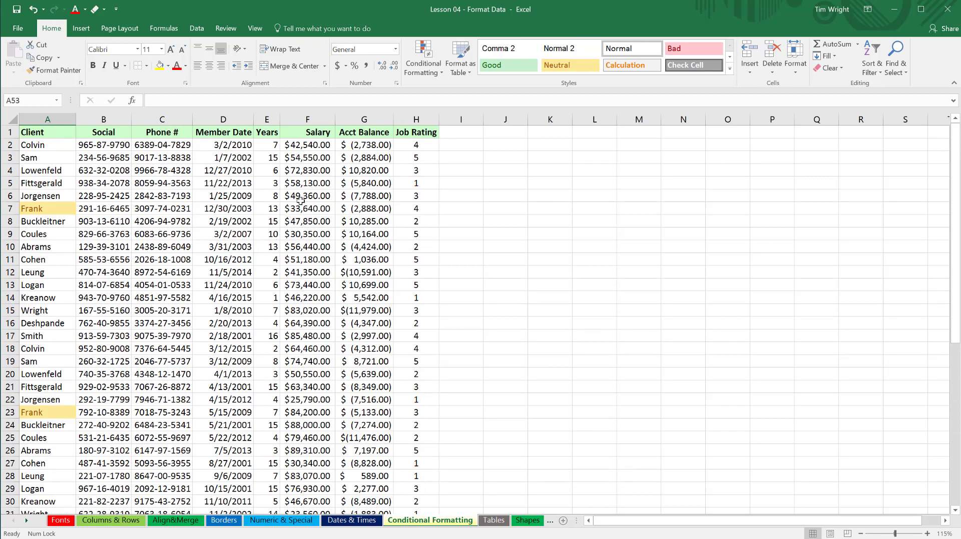
Add a Top 10% conditional formatting rule to the Salary column using Green Fill with Dark Green Text.
click(318, 119)
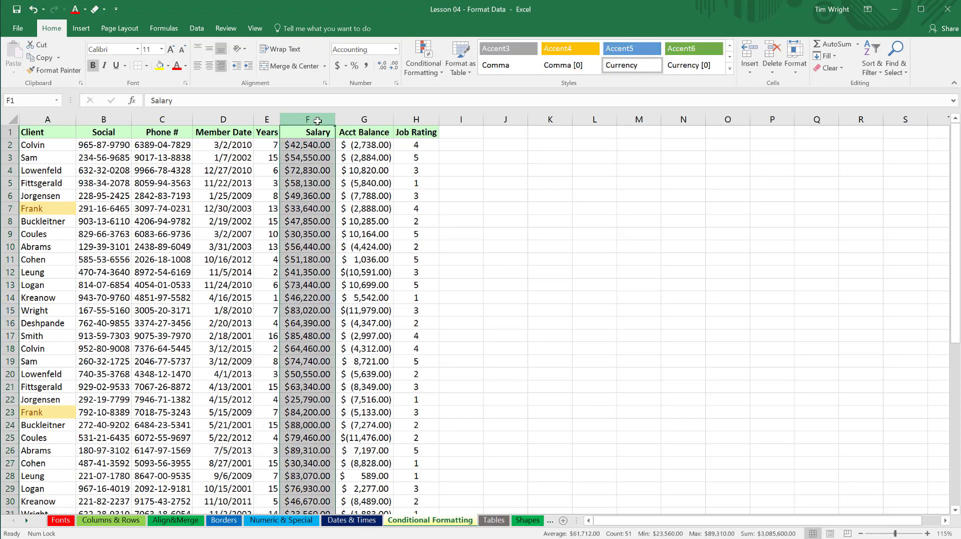
click(443, 78)
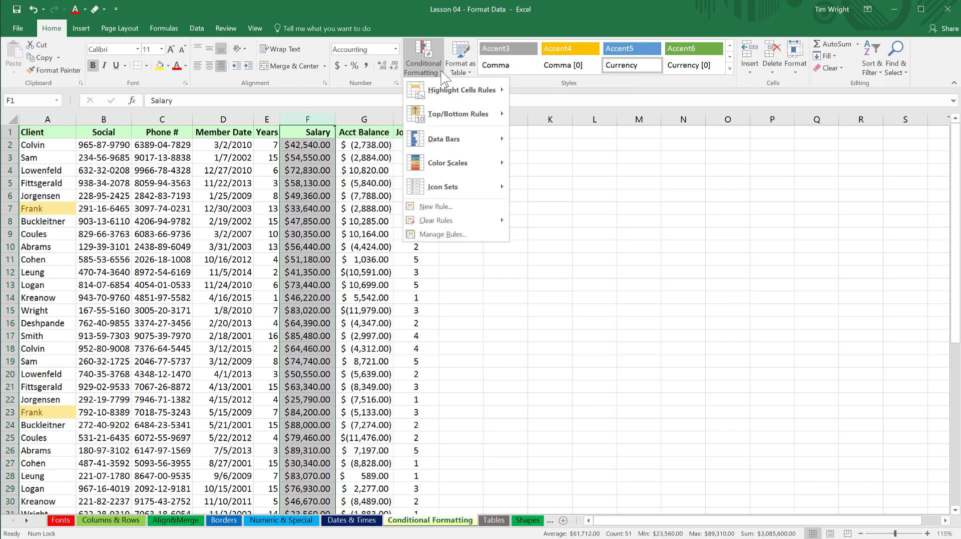
mouse_move(454, 119)
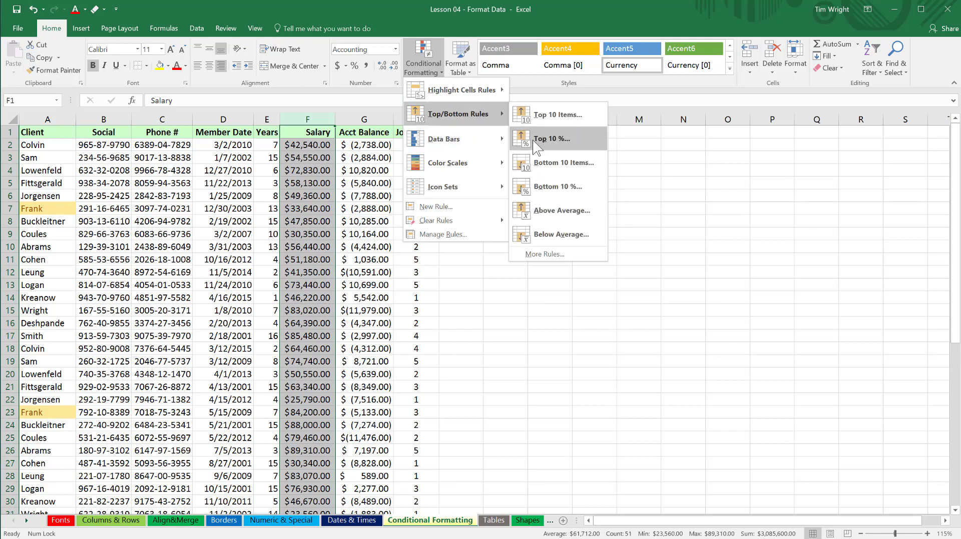
click(536, 140)
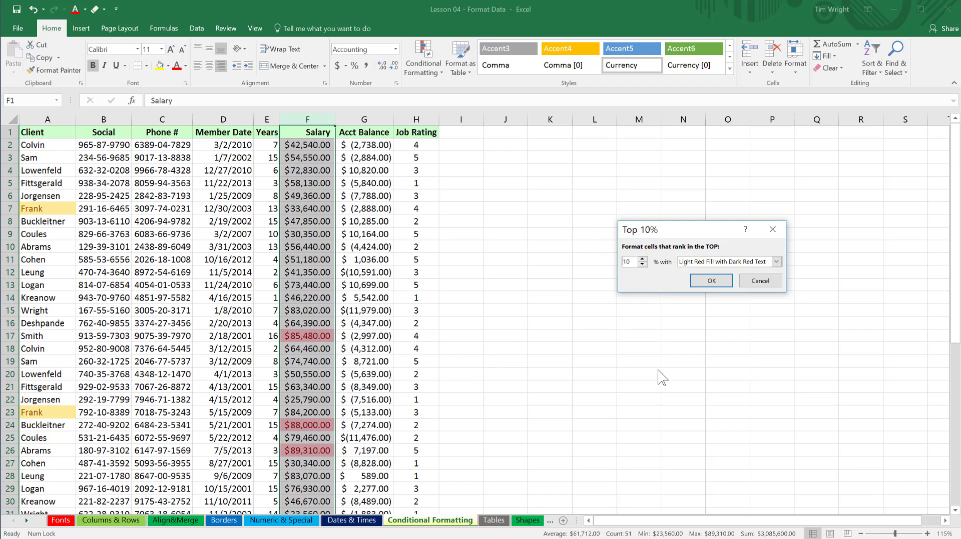
click(775, 262)
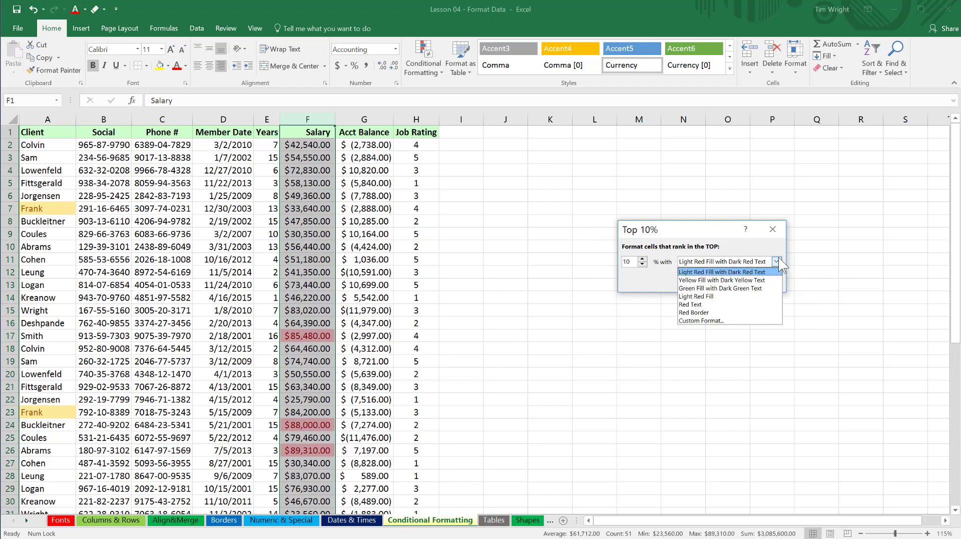
click(740, 288)
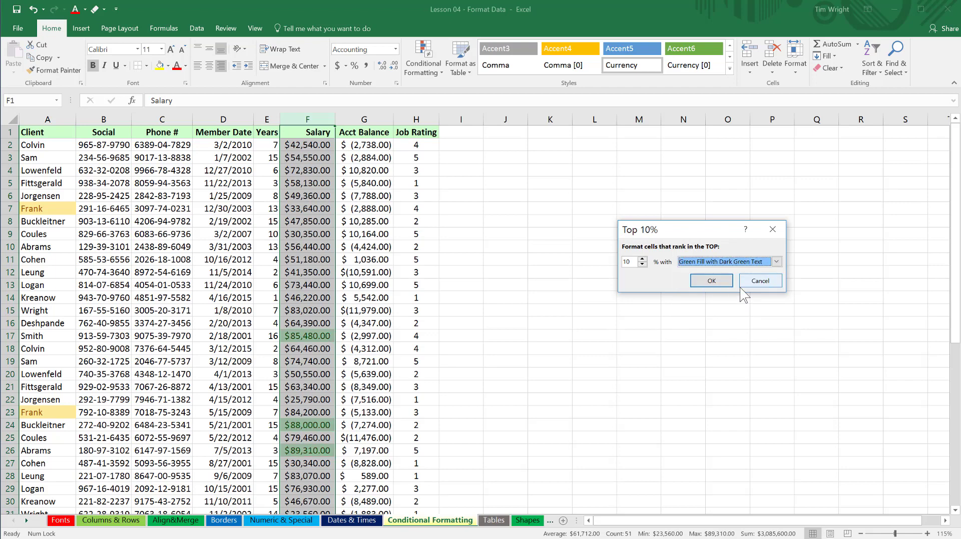
click(706, 283)
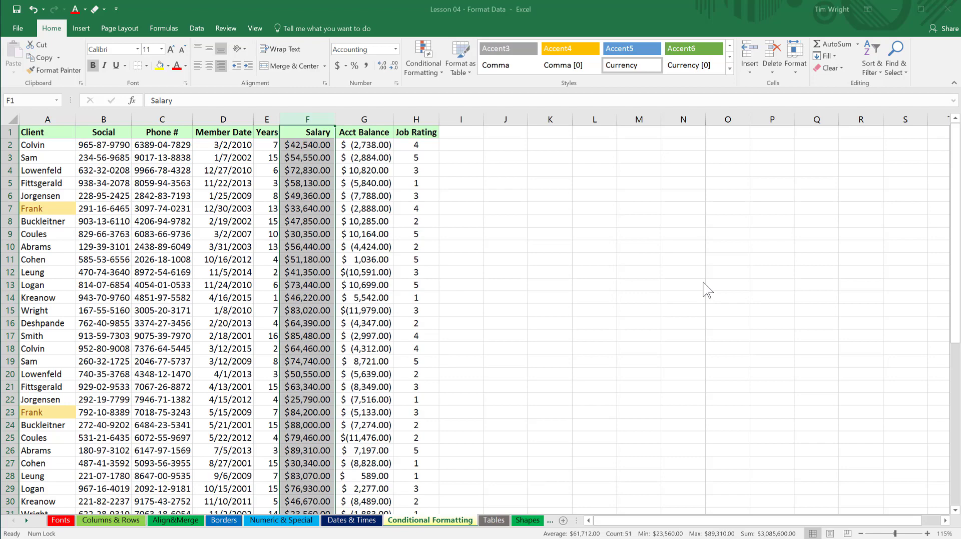
click(558, 338)
scroll(442, 332, down, 7)
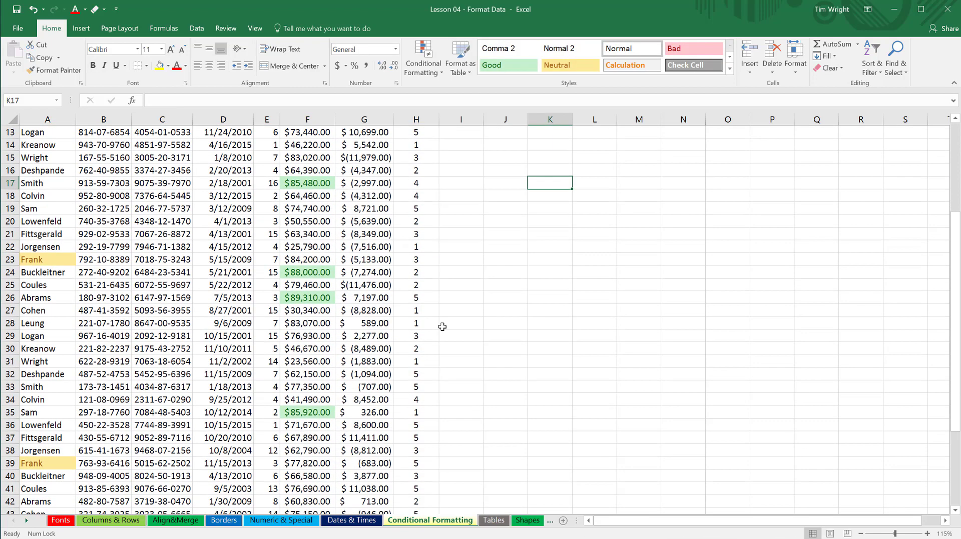
scroll(442, 327, up, 7)
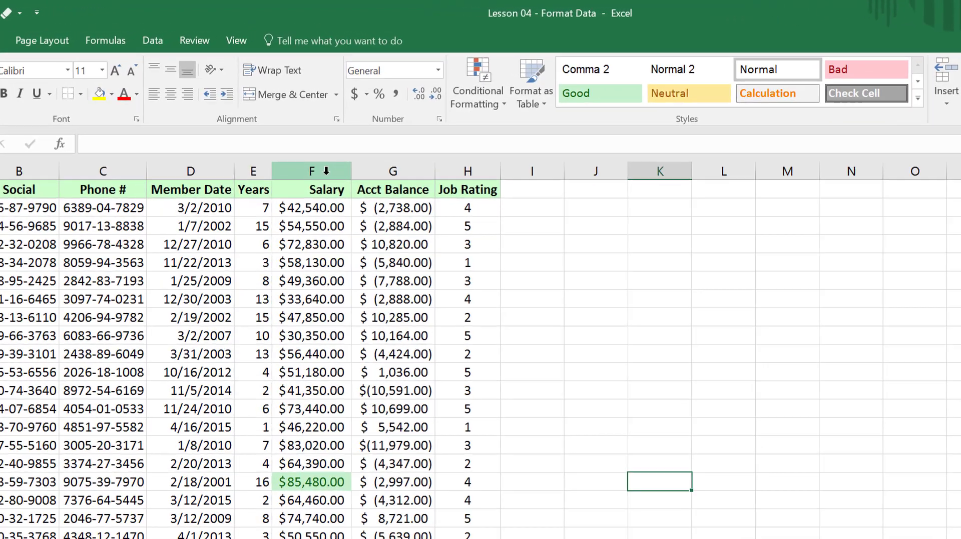
Apply Solid Fill Blue Data Bars to the Job Rating column.
click(460, 209)
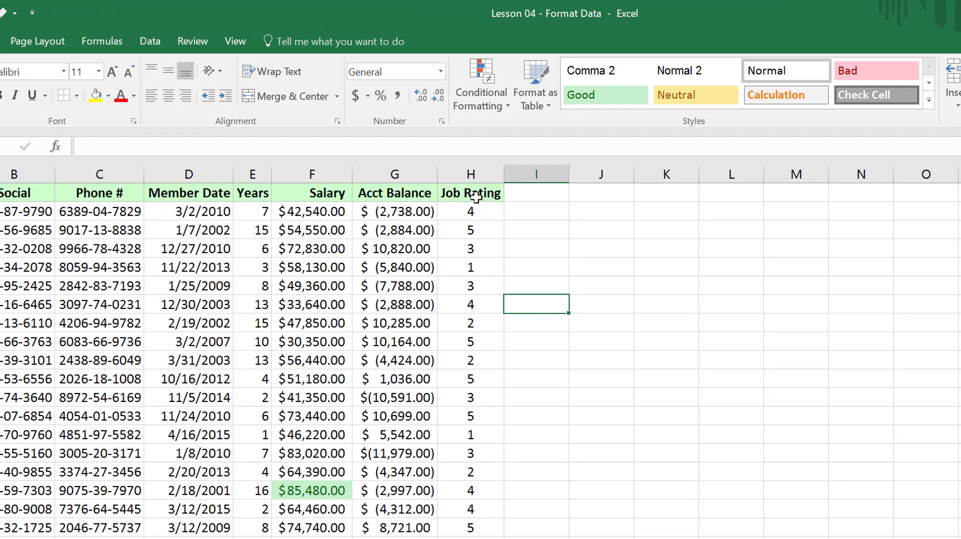
click(474, 177)
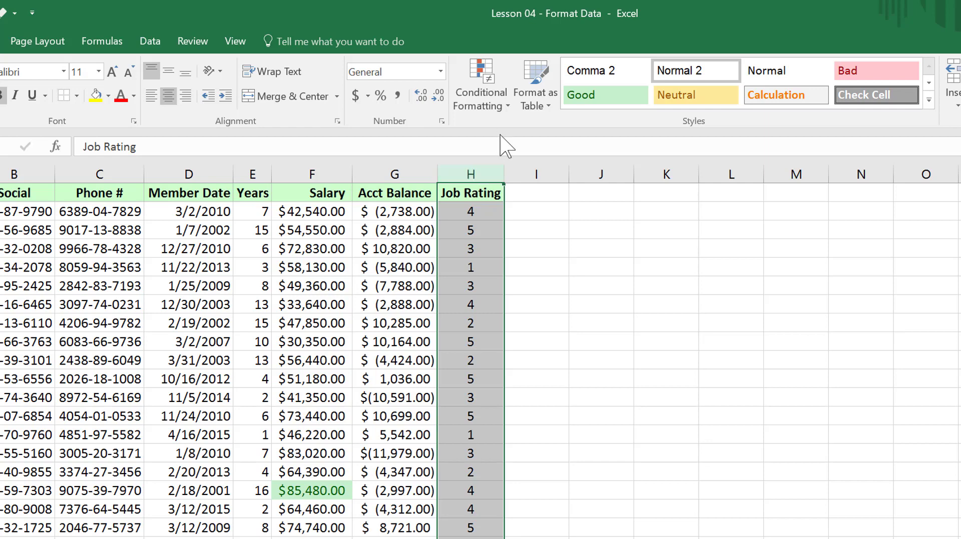
click(508, 108)
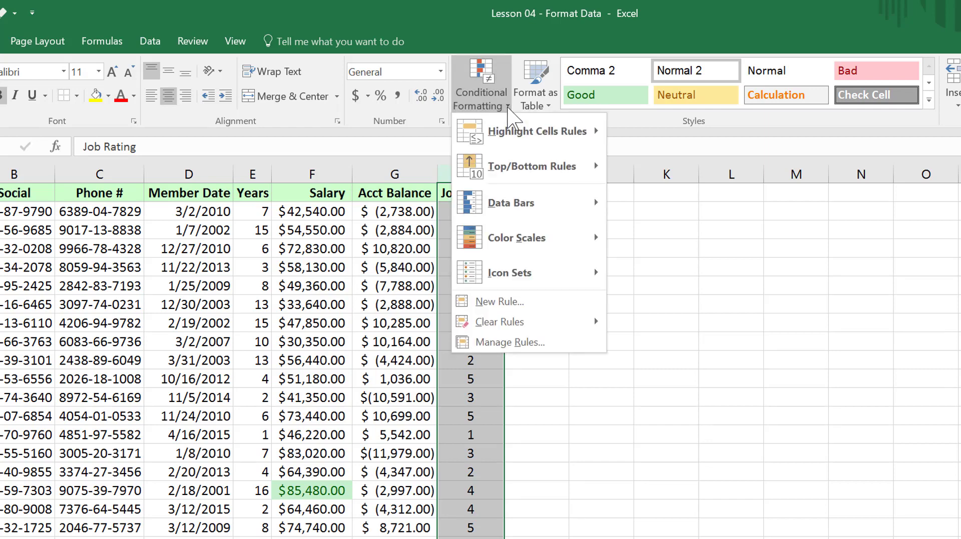
mouse_move(506, 210)
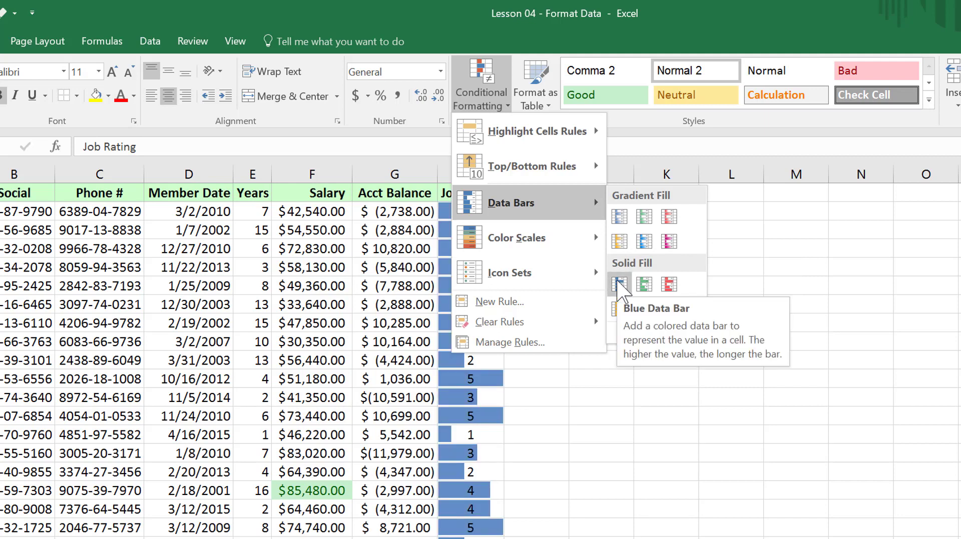
click(620, 286)
click(618, 285)
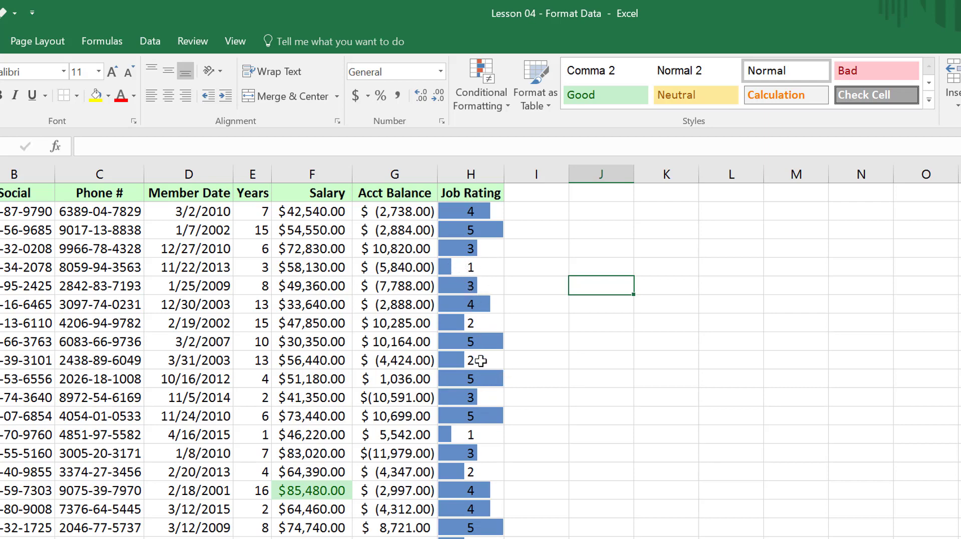
scroll(491, 510, down, 3)
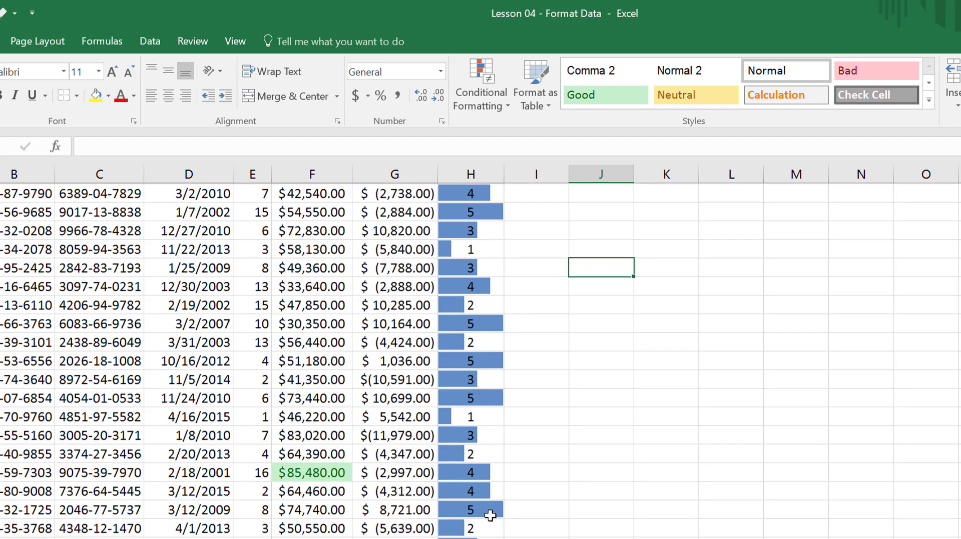
scroll(490, 515, down, 2)
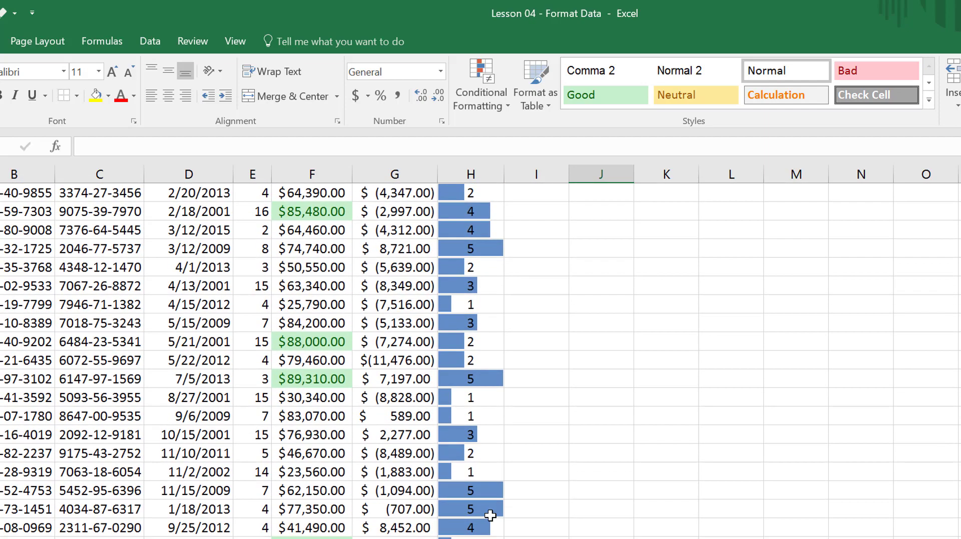
scroll(489, 515, down, 3)
scroll(490, 515, up, 4)
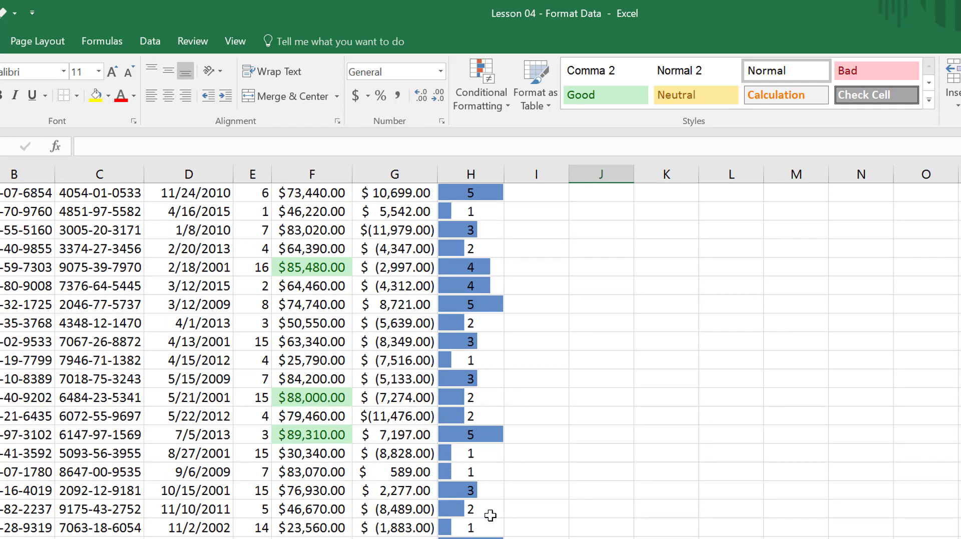
scroll(490, 515, up, 4)
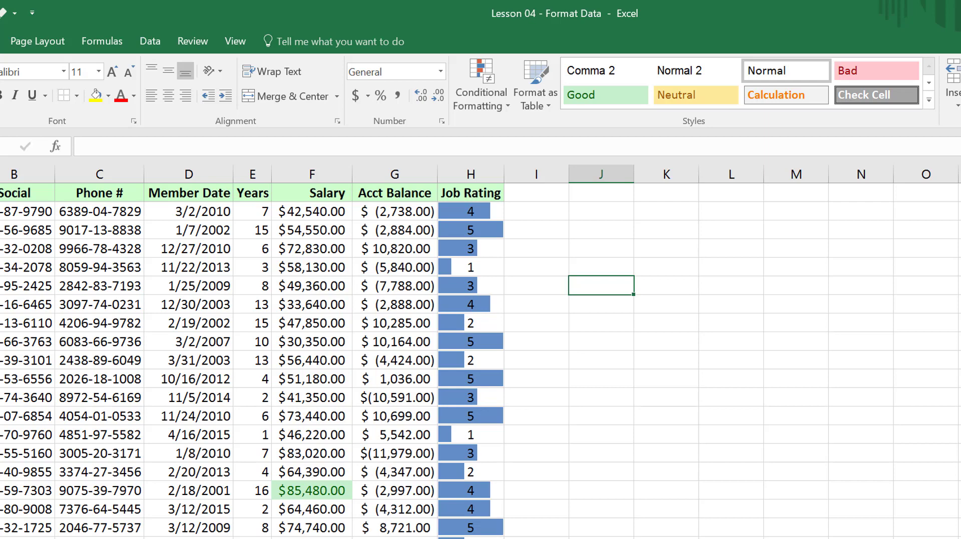
Apply Gradient Fill Blue Data Bars to the Acct Balance column.
click(401, 215)
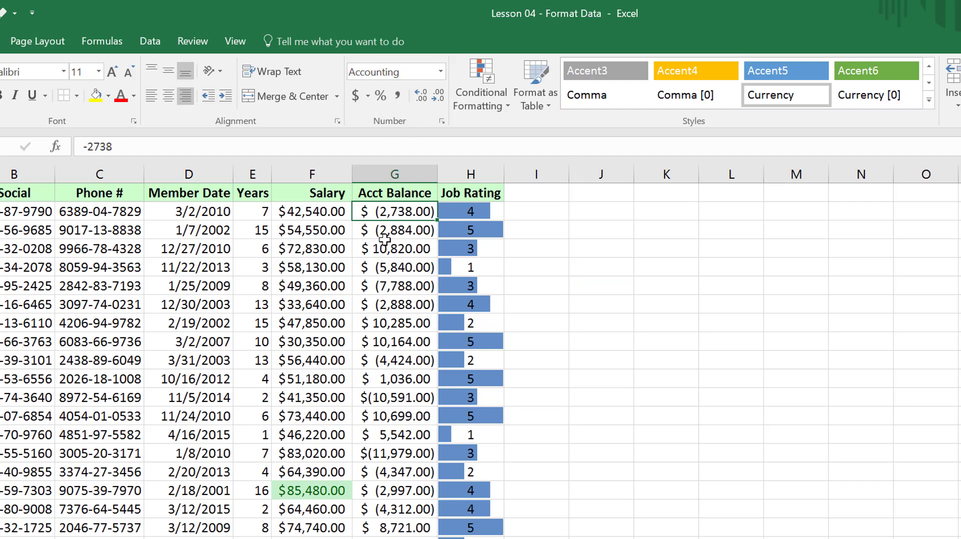
click(411, 178)
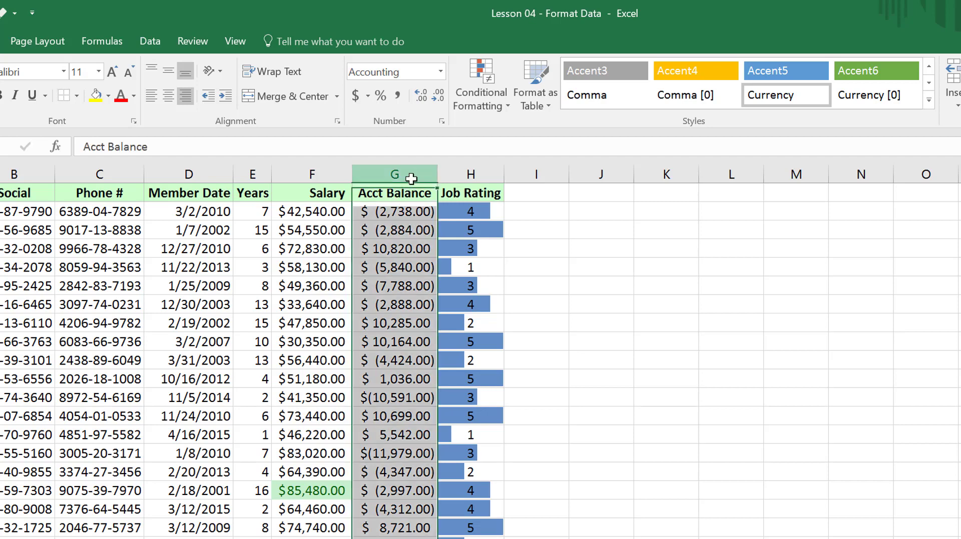
key(ctrl+e)
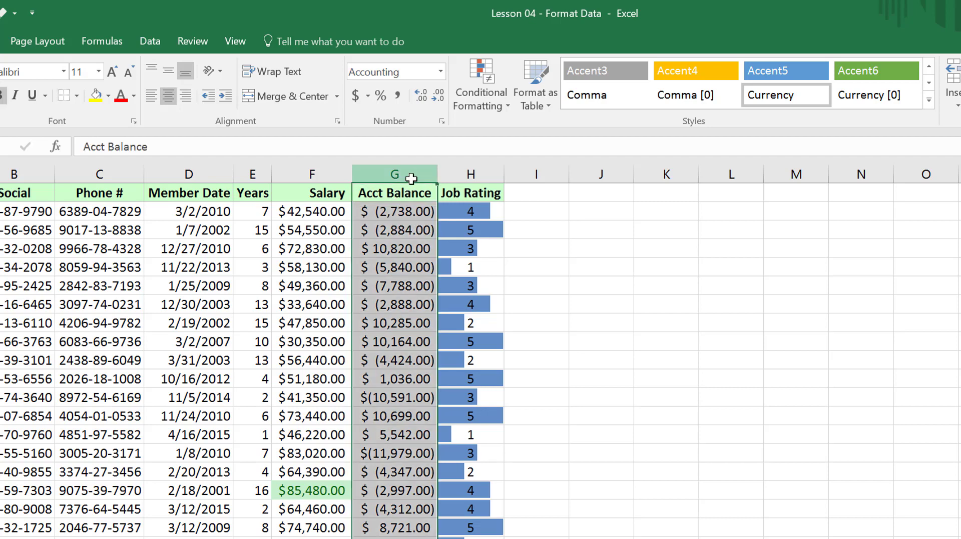
click(508, 110)
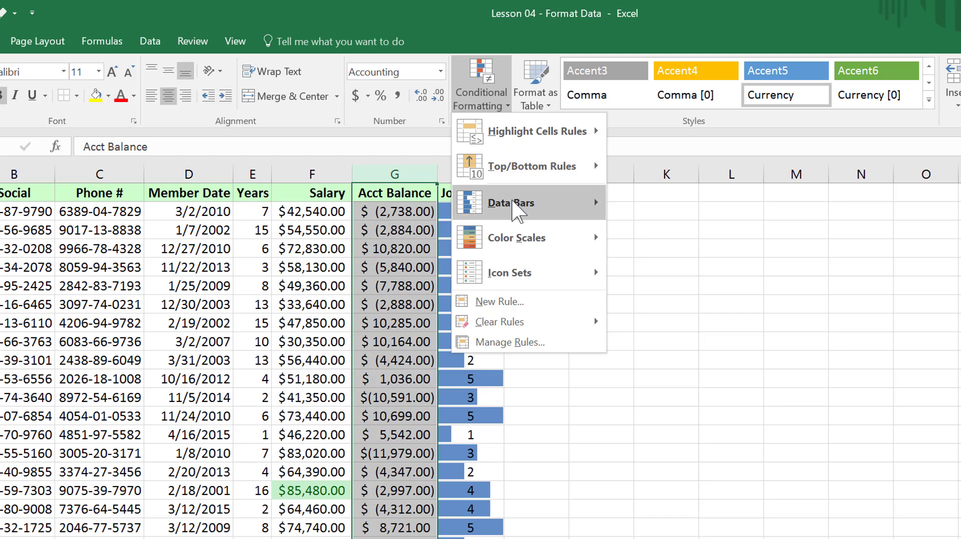
mouse_move(561, 203)
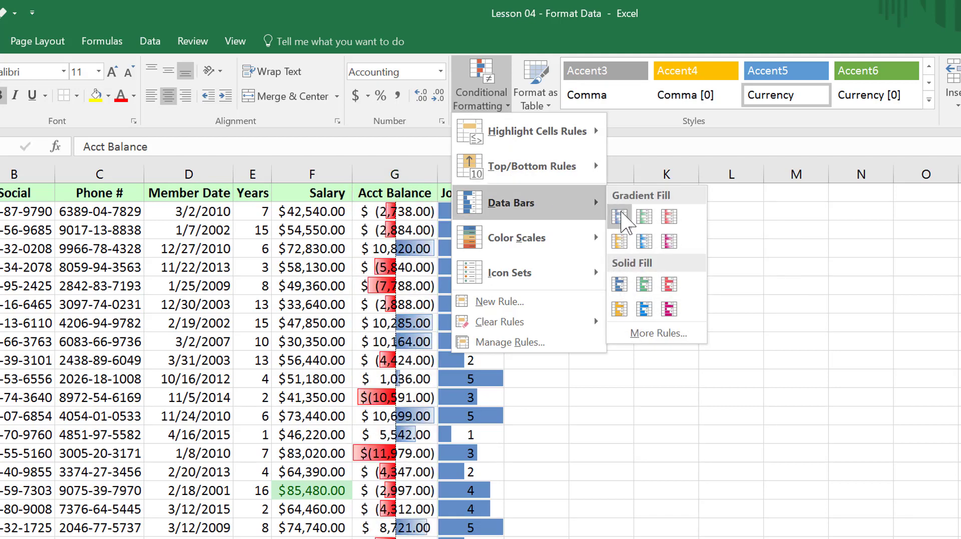
click(620, 218)
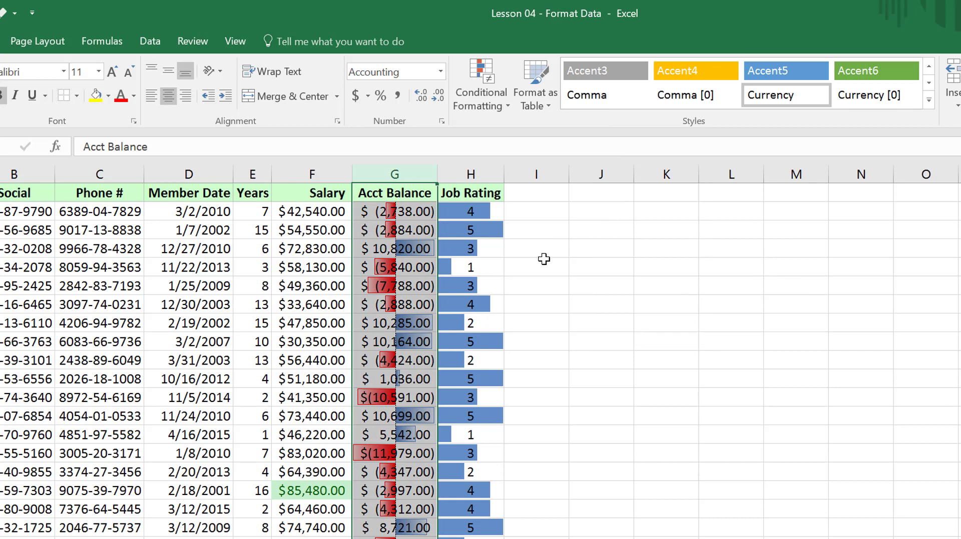
click(427, 249)
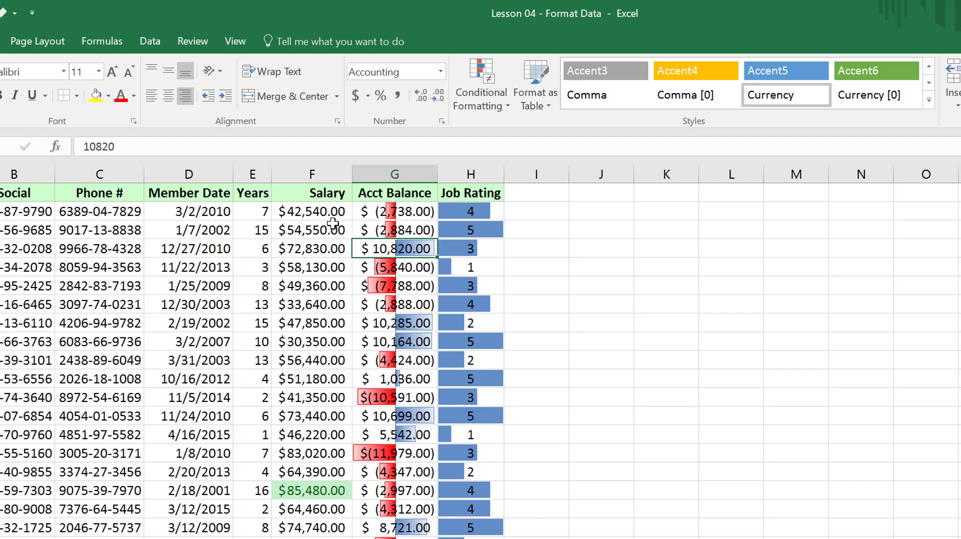
Clear the conditional formatting rules from the Salary column only.
click(321, 177)
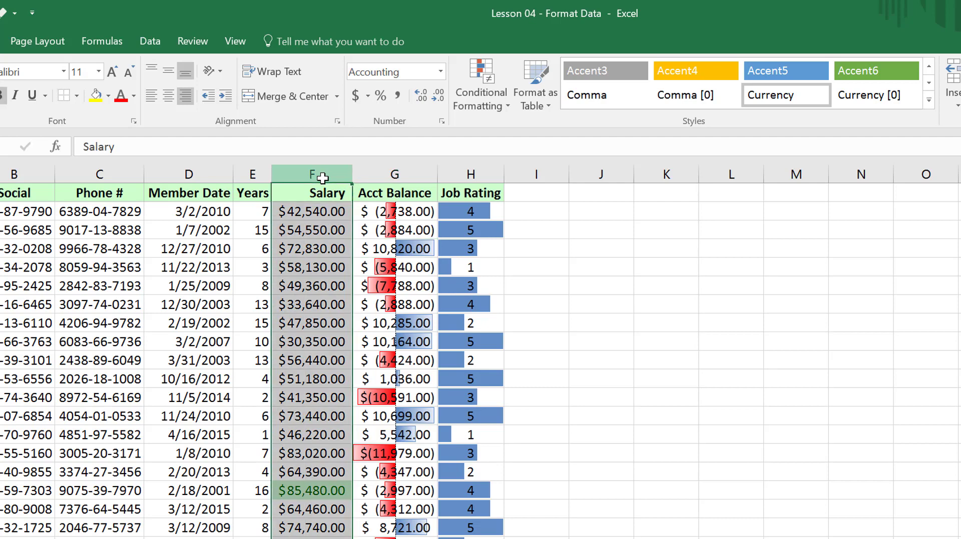
click(511, 118)
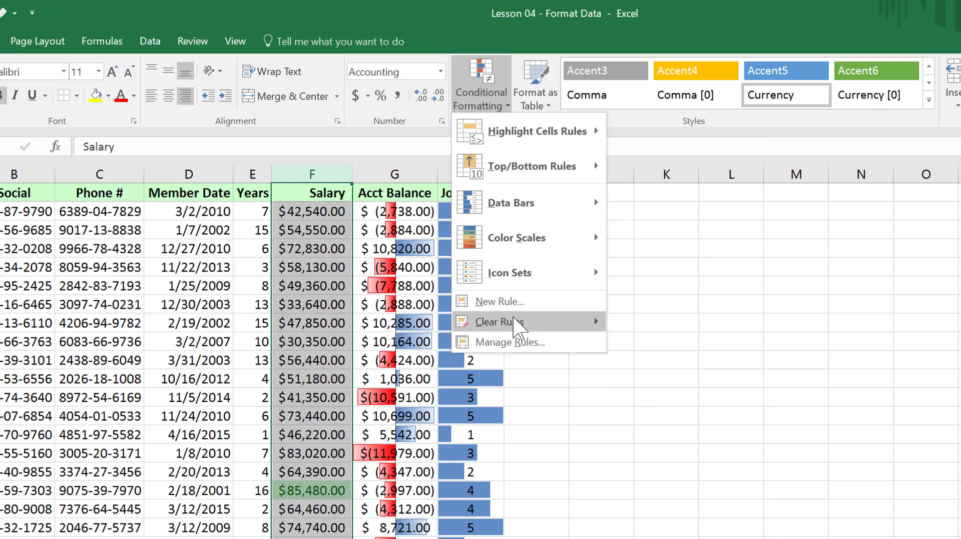
mouse_move(517, 325)
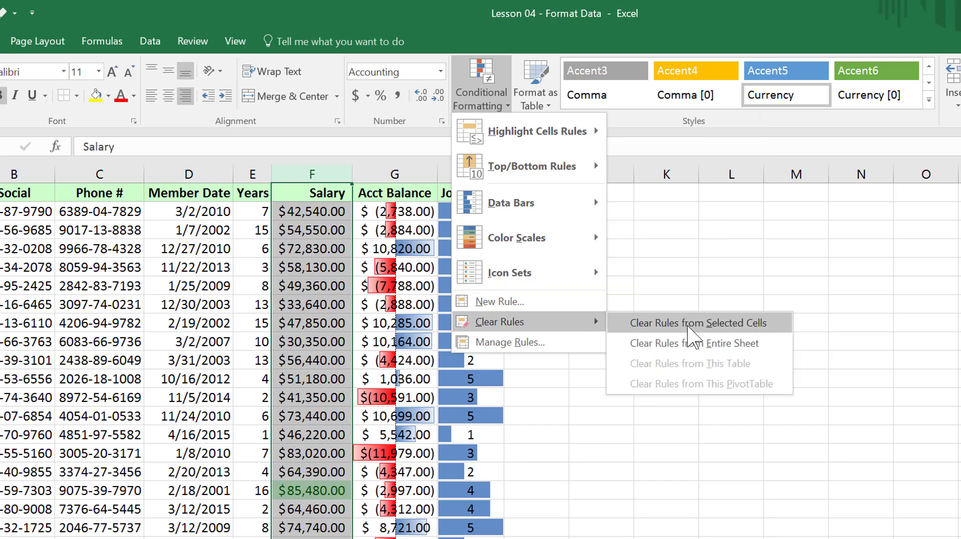
click(688, 325)
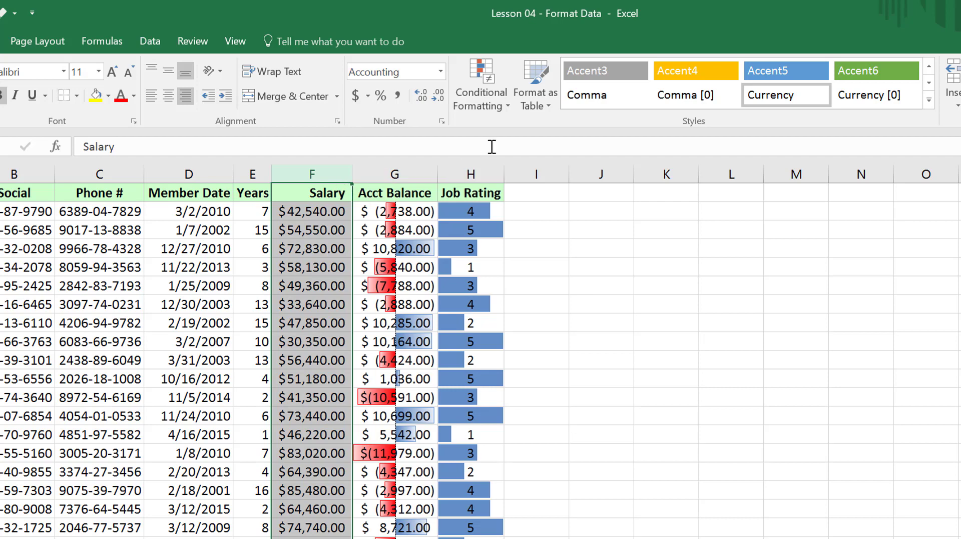
Apply the Green - Yellow - Red Color Scale to the Salary column.
click(509, 107)
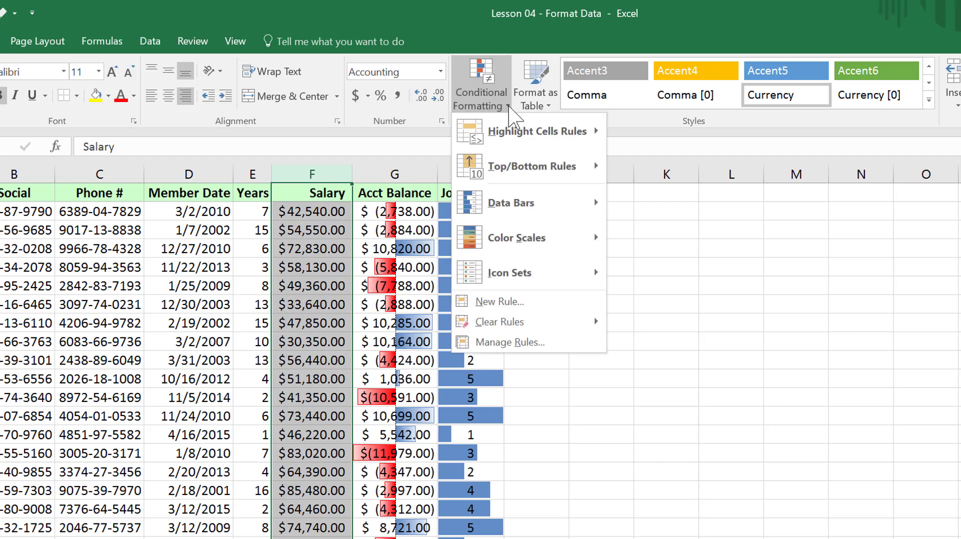
mouse_move(525, 240)
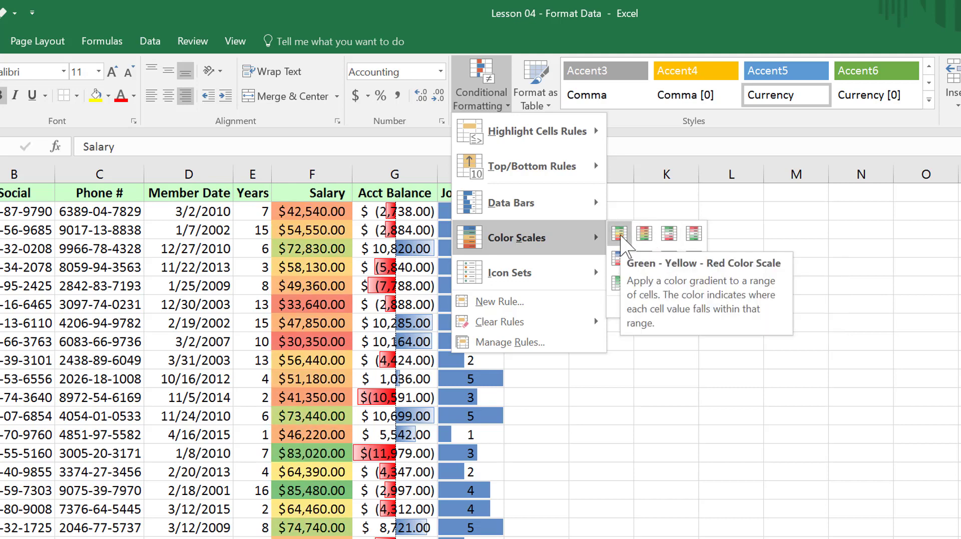
click(619, 233)
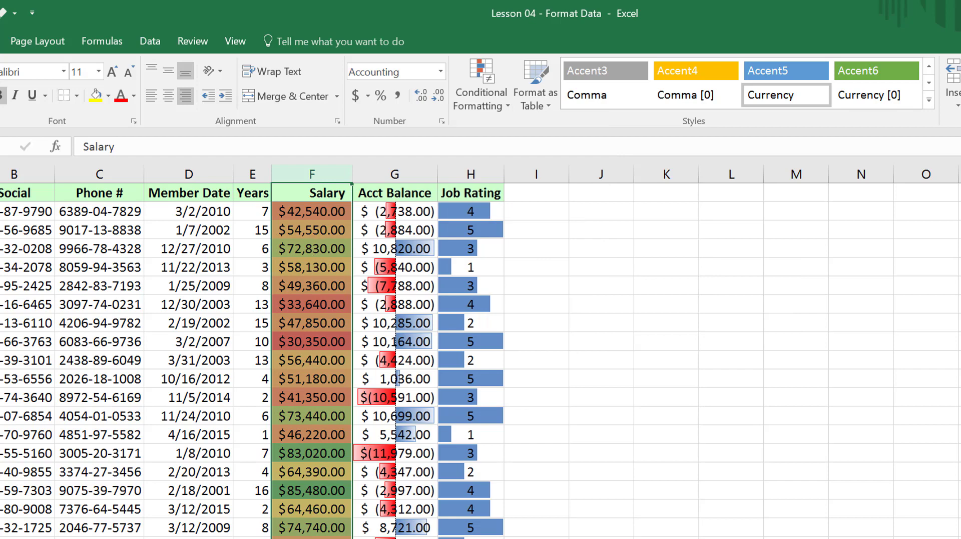
click(307, 507)
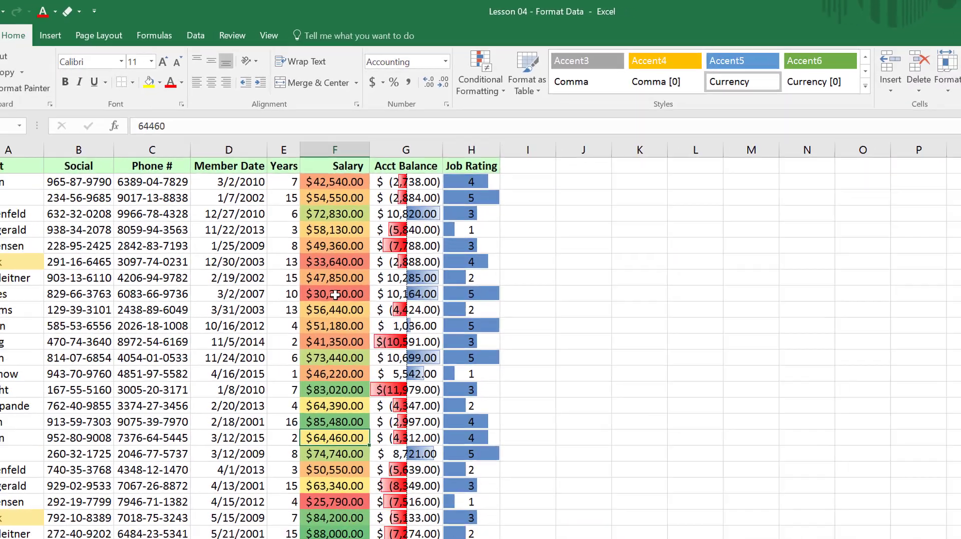
Sort the client records by Salary from largest to smallest and review the color gradient down to the last record.
right_click(317, 344)
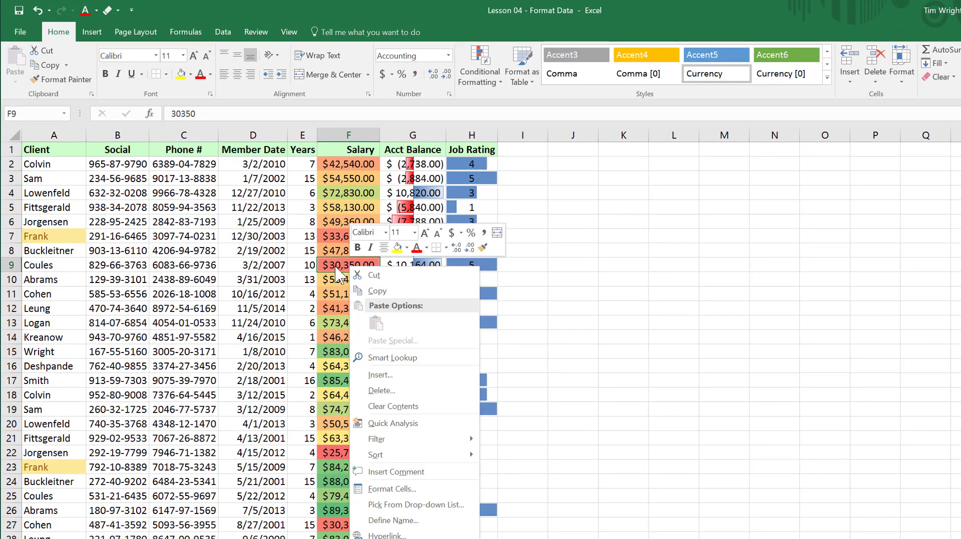
mouse_move(410, 457)
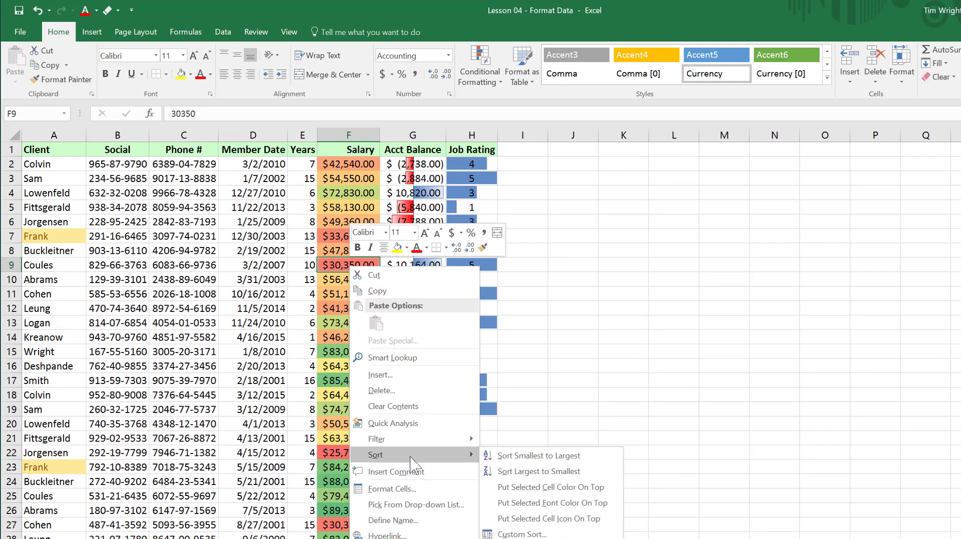
click(529, 481)
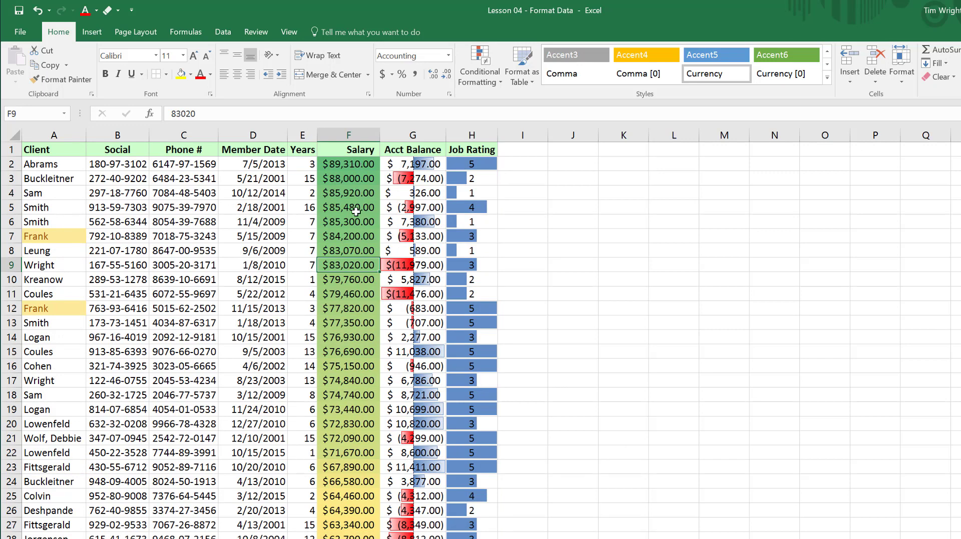
scroll(352, 419, down, 9)
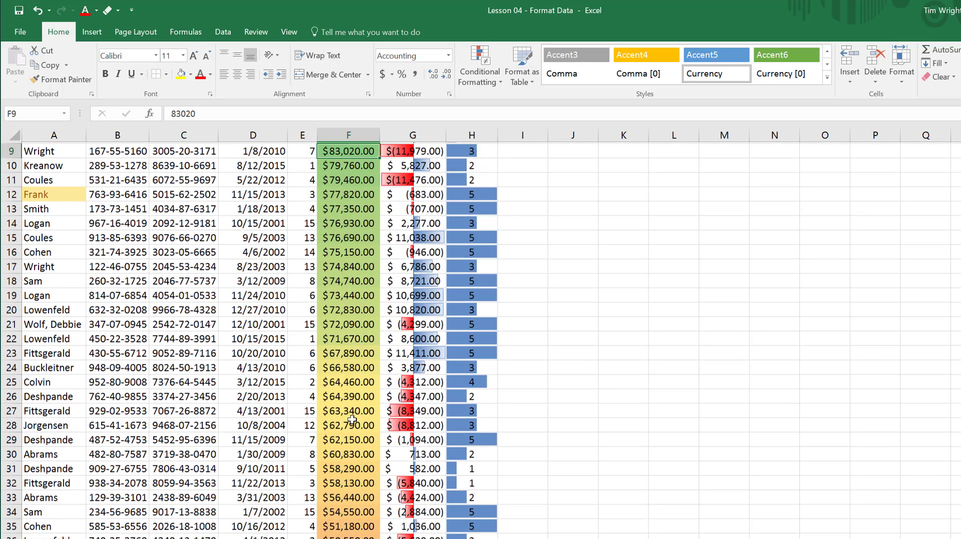
scroll(352, 419, down, 1)
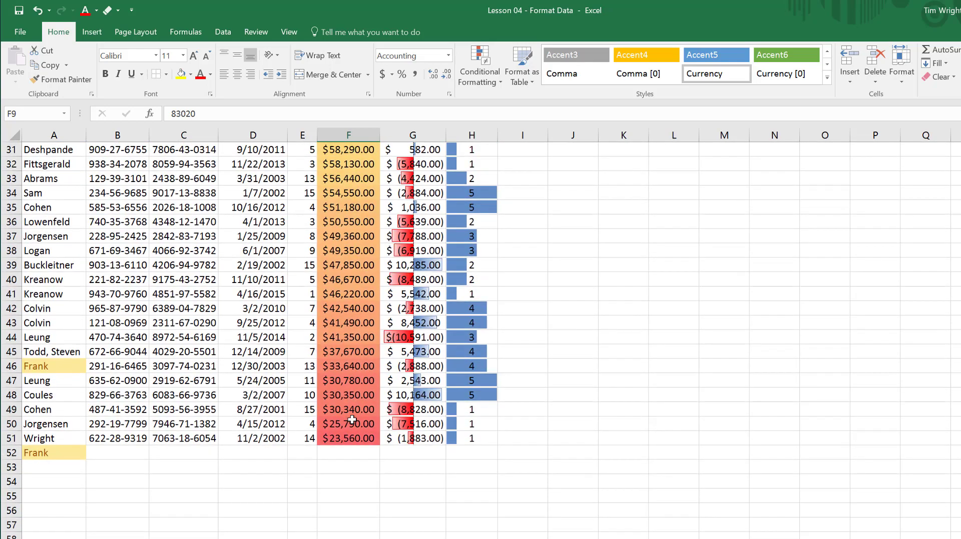
scroll(352, 420, up, 5)
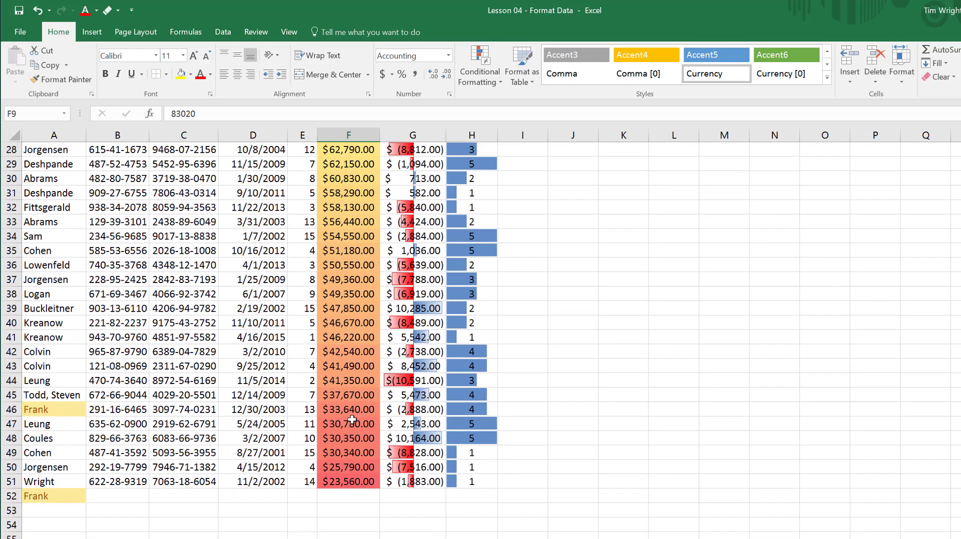
scroll(353, 420, up, 5)
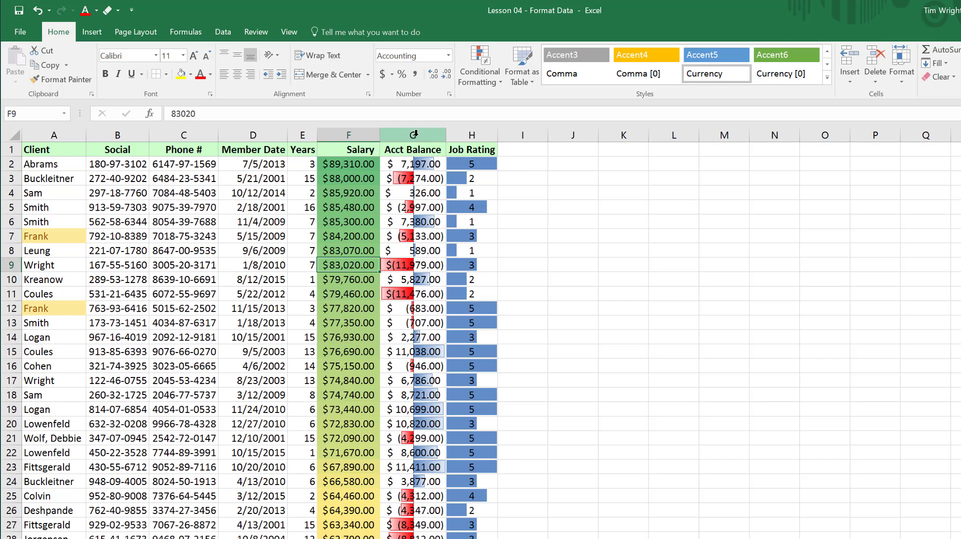
Clear the conditional formatting rules from the Acct Balance column only.
click(415, 136)
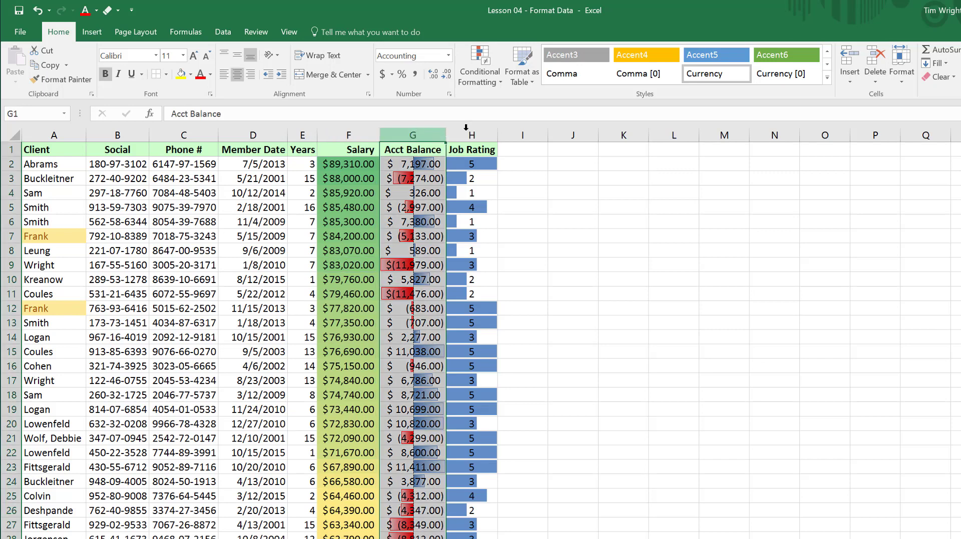
click(501, 85)
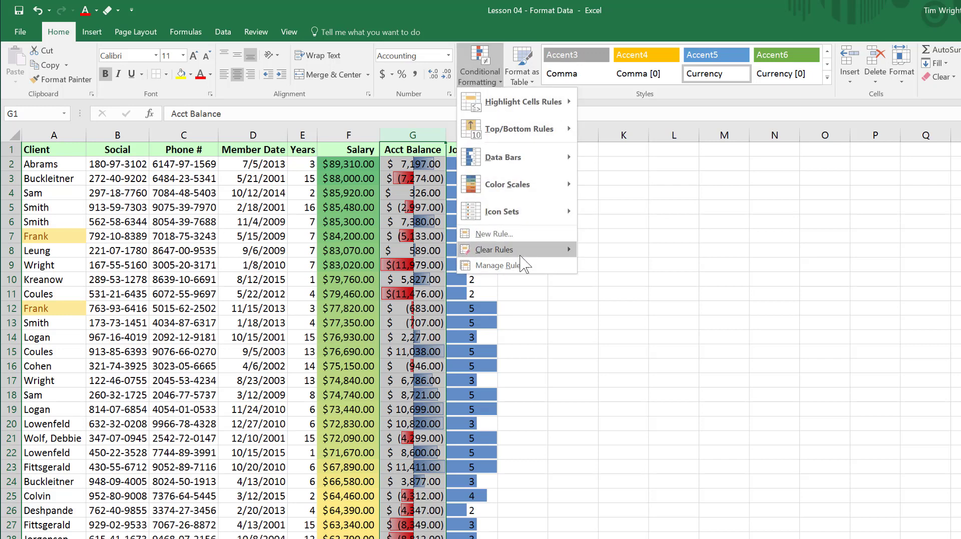
mouse_move(521, 256)
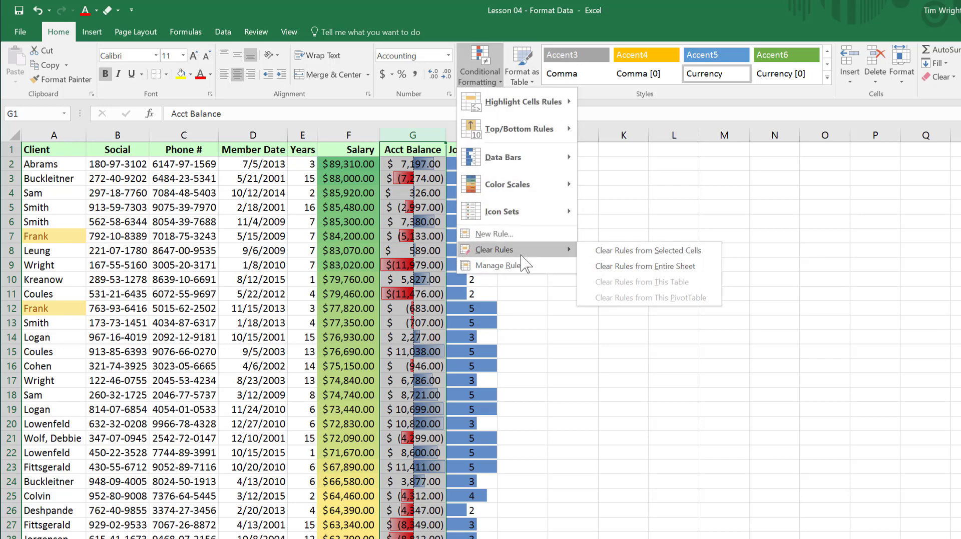
click(651, 251)
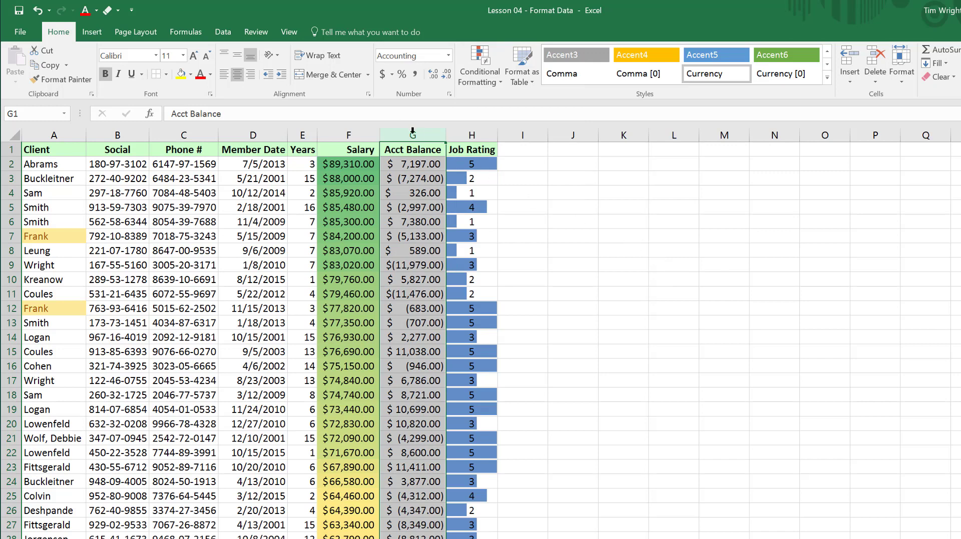
Apply the 3 Traffic Lights (Rimmed) icon set to the Acct Balance column and autofit the column's width.
click(501, 83)
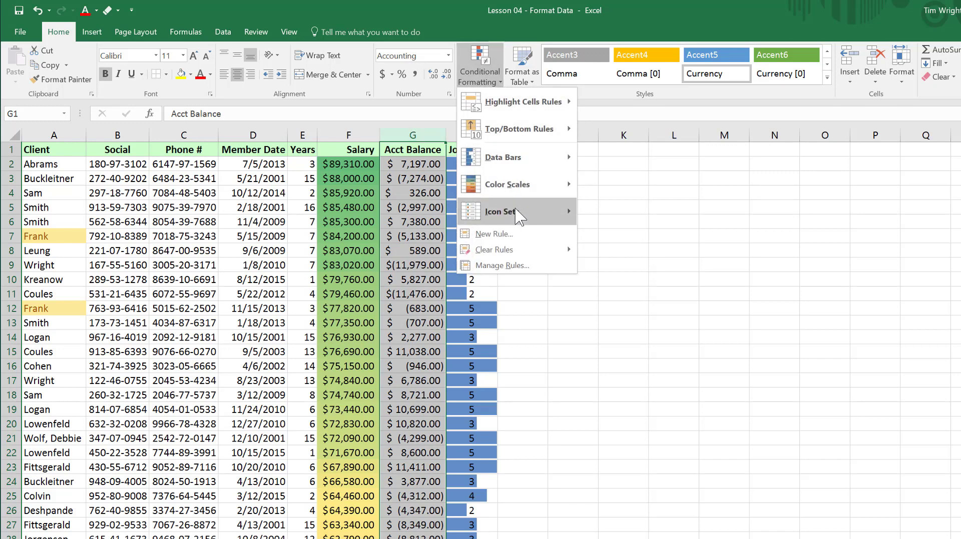
mouse_move(518, 216)
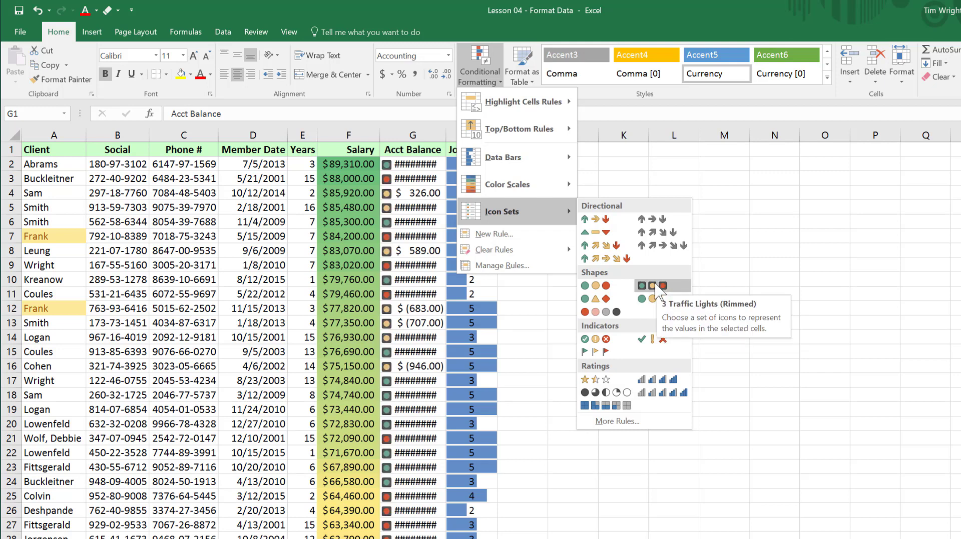
click(656, 287)
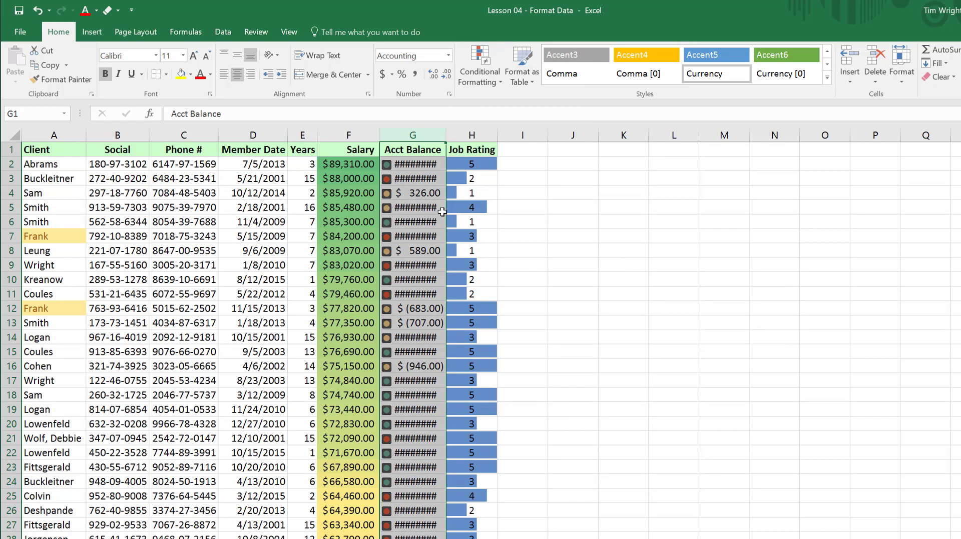
double_click(445, 135)
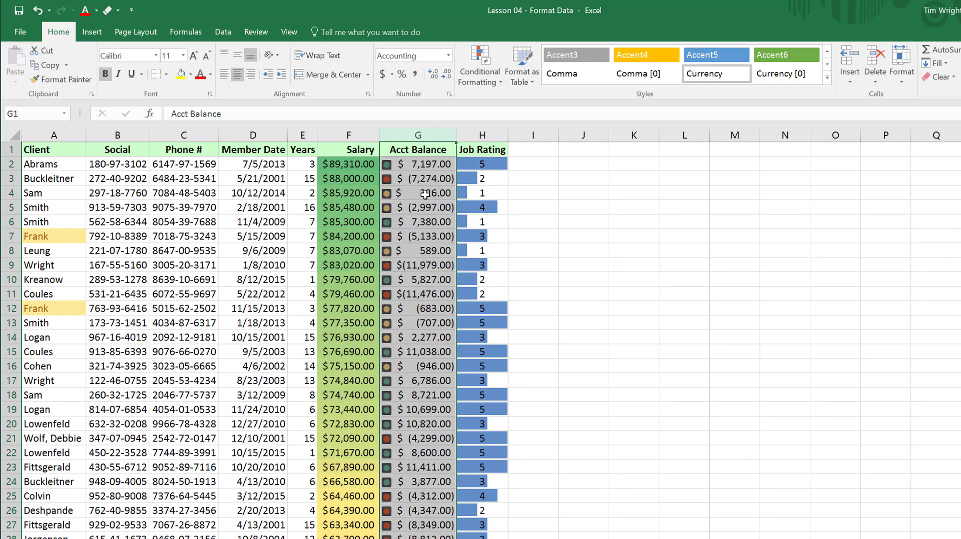
click(411, 165)
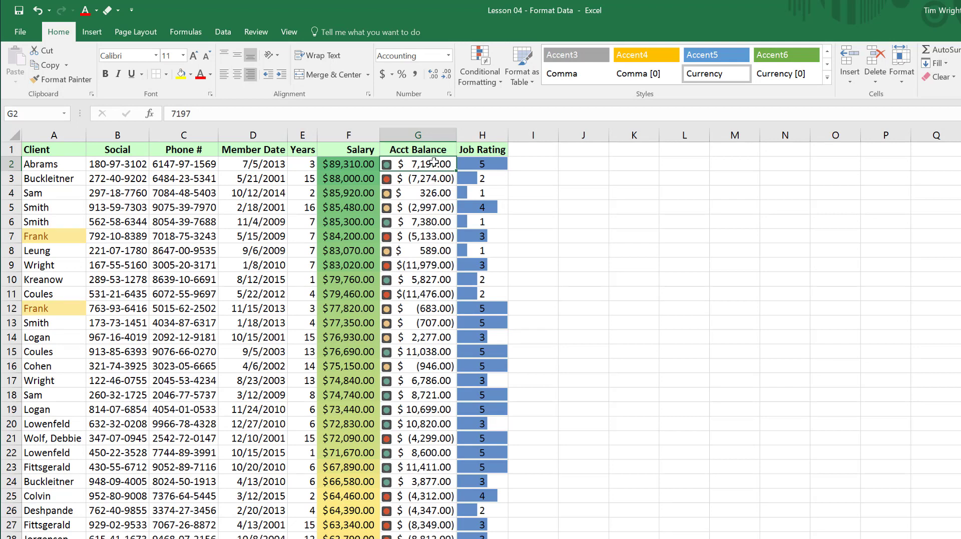
Add a new rule to cell G3 that formats all cells based on their values with a 2-Color Scale from Lowest Value to Highest Value.
click(433, 181)
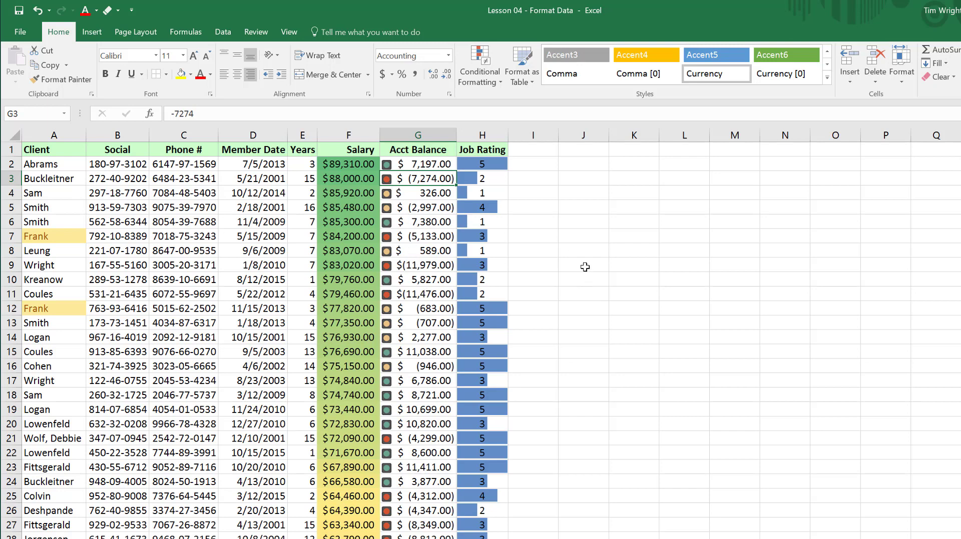
click(502, 88)
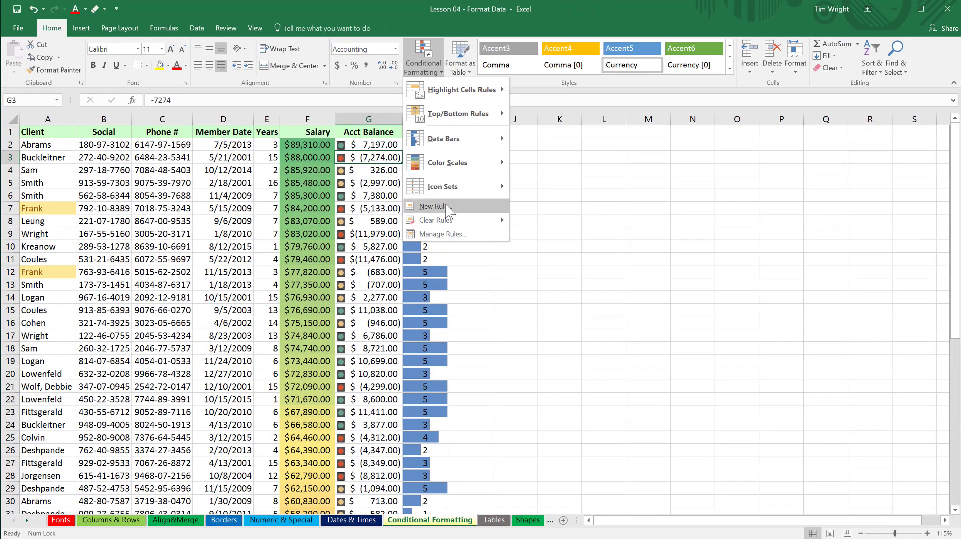
click(446, 206)
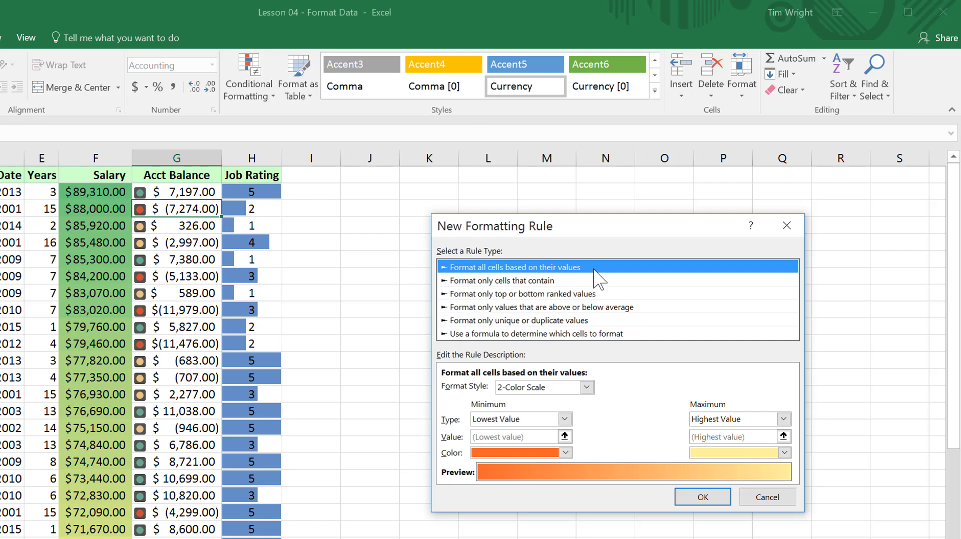
click(587, 389)
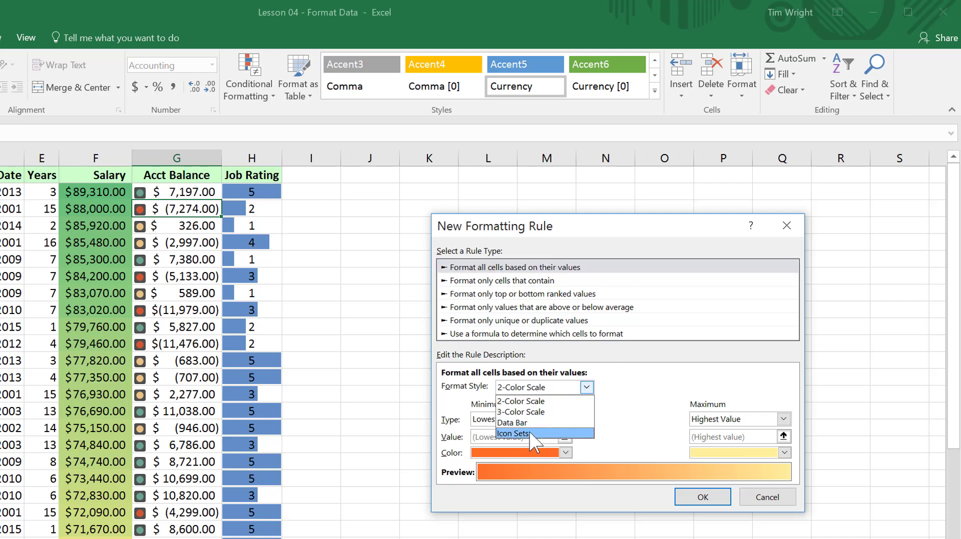
click(575, 387)
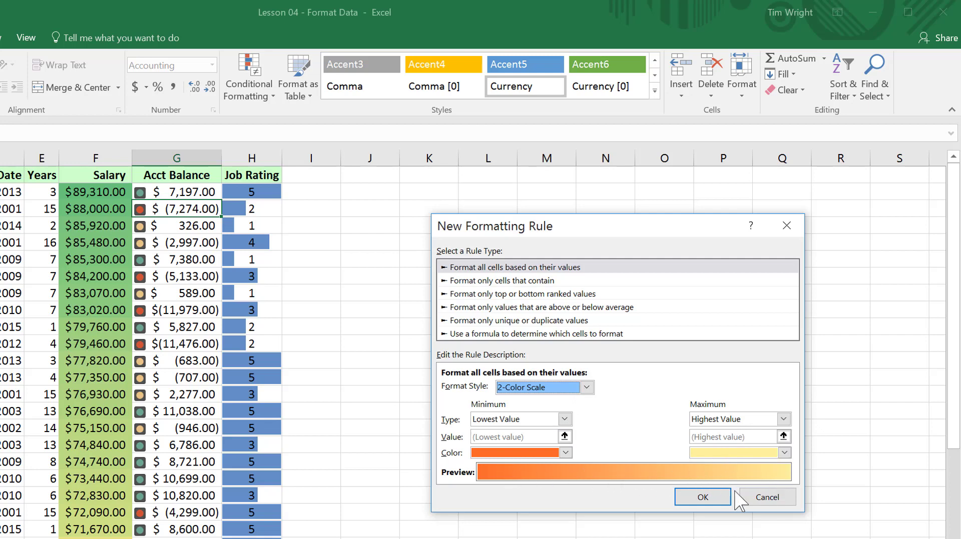
click(704, 496)
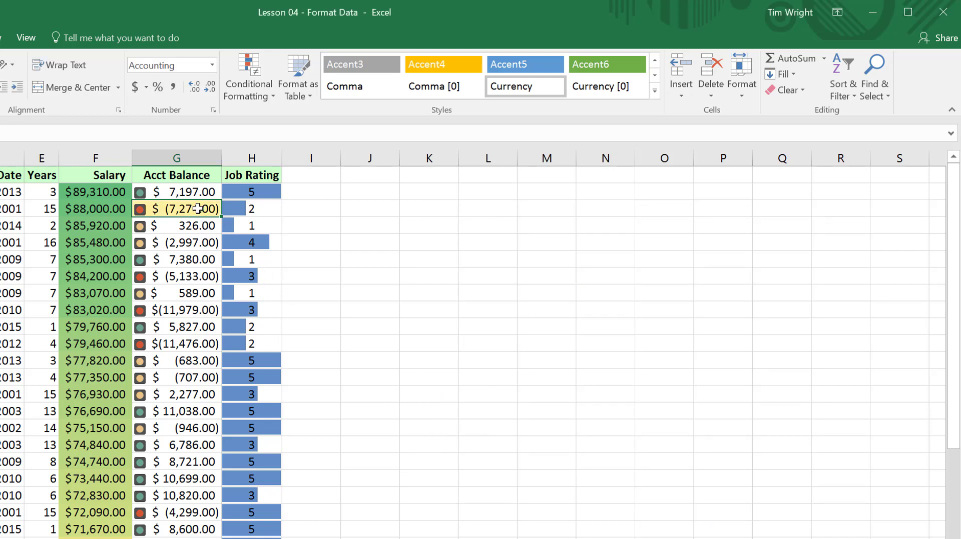
click(296, 207)
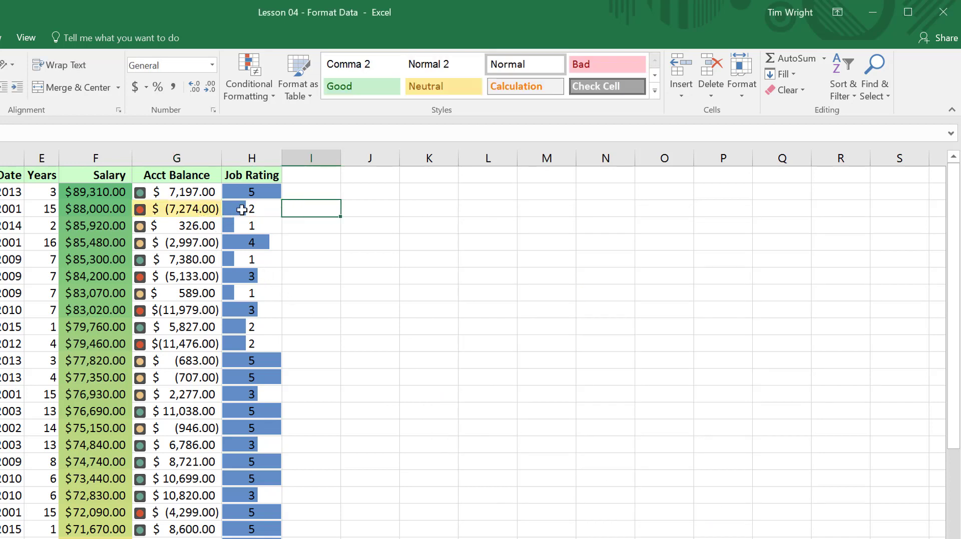
click(210, 209)
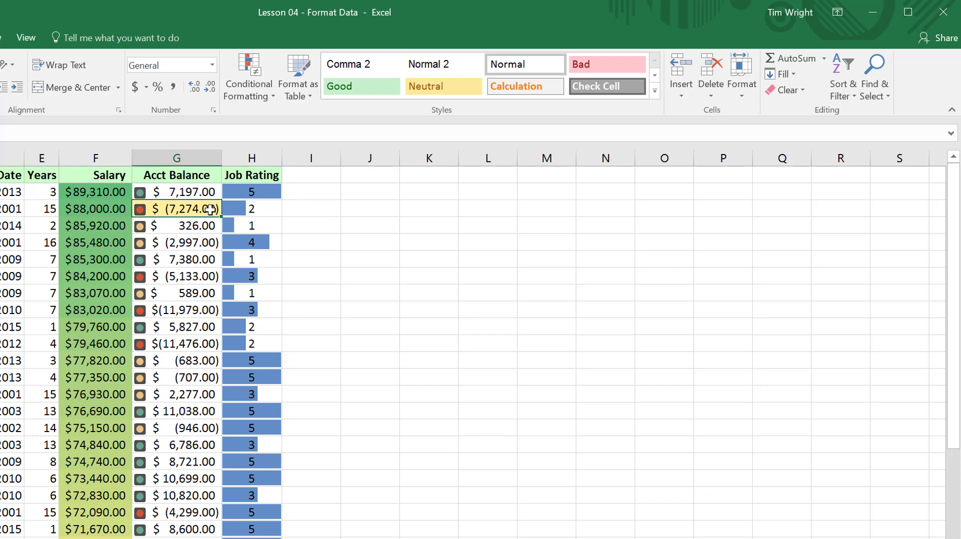
click(308, 213)
Review the conditional formatting rules that apply to cell G3 in the Rules Manager and close it without changes.
click(194, 208)
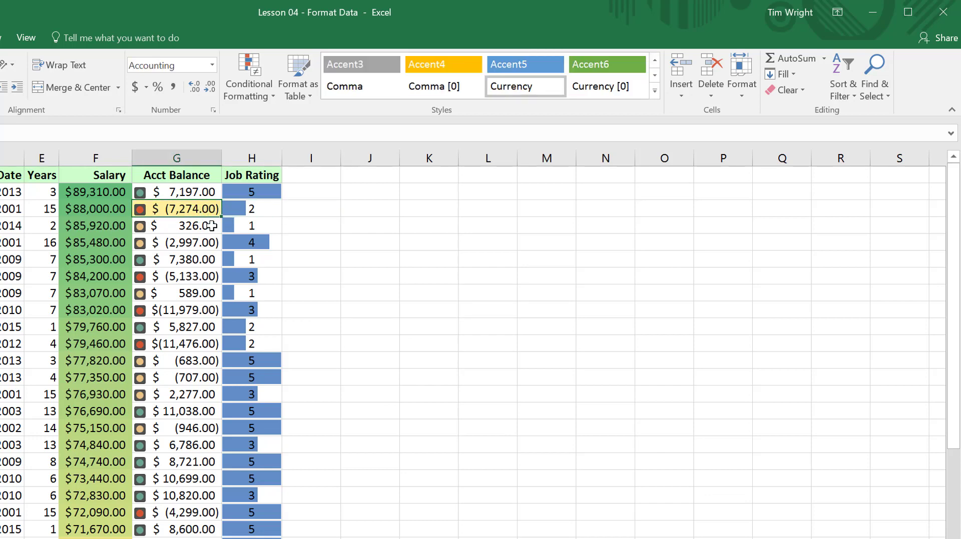
click(270, 98)
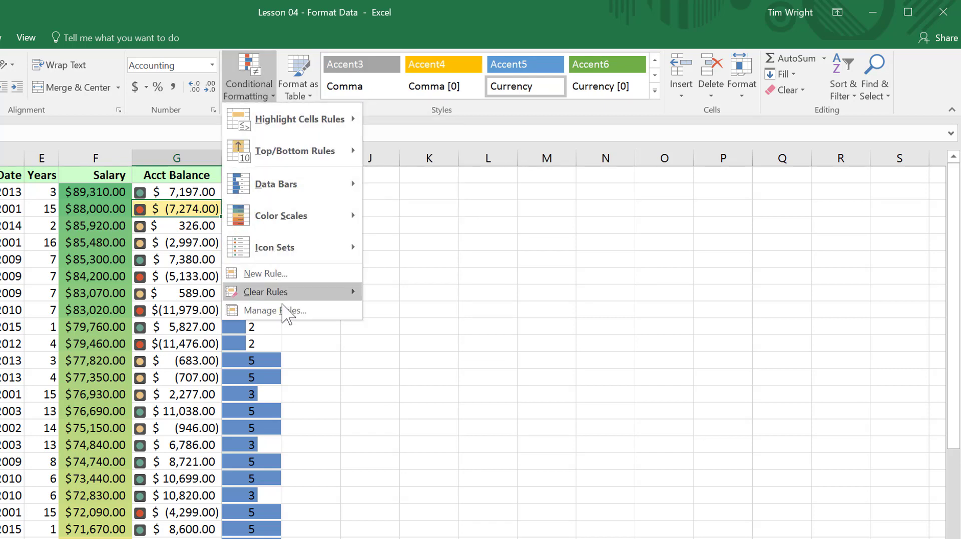
click(260, 311)
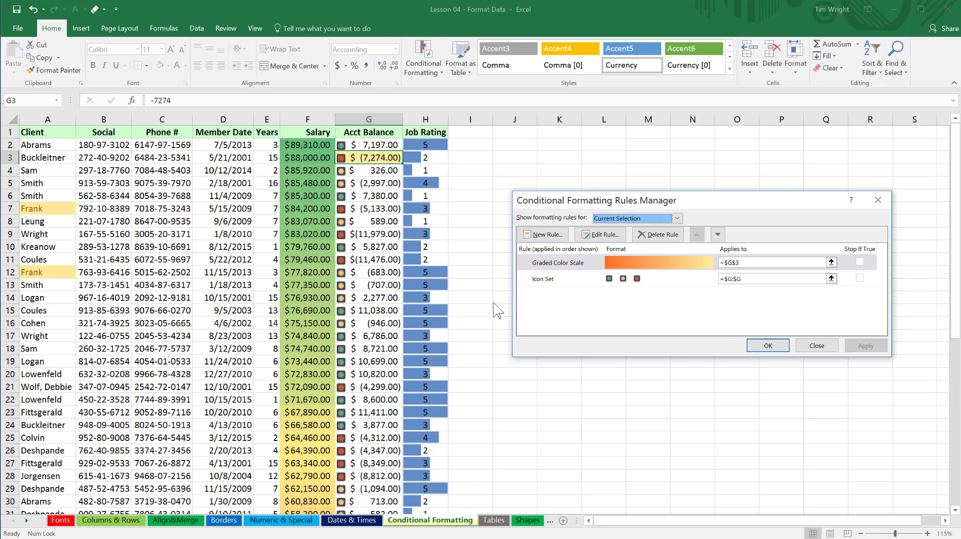
click(816, 345)
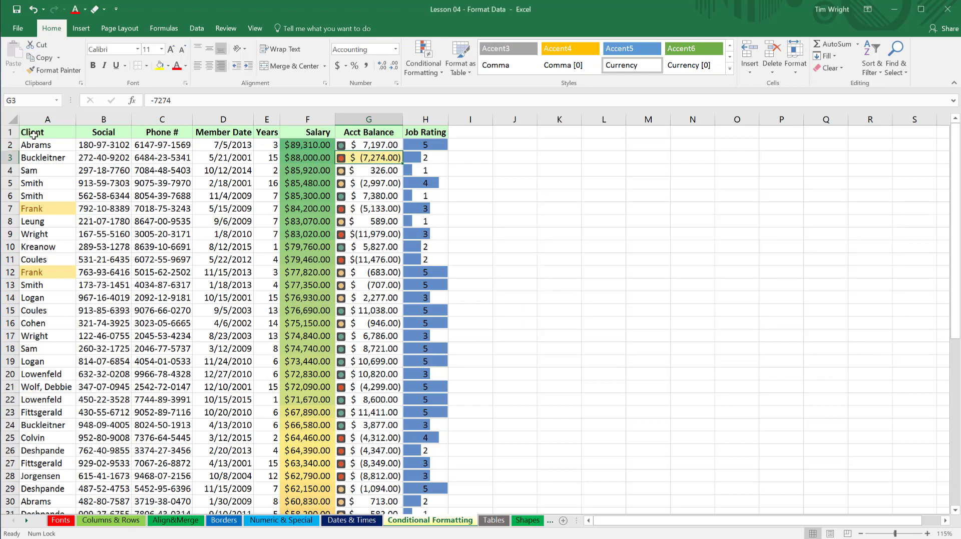
Select the entire worksheet and examine all of its conditional formatting rules in the Rules Manager.
click(12, 119)
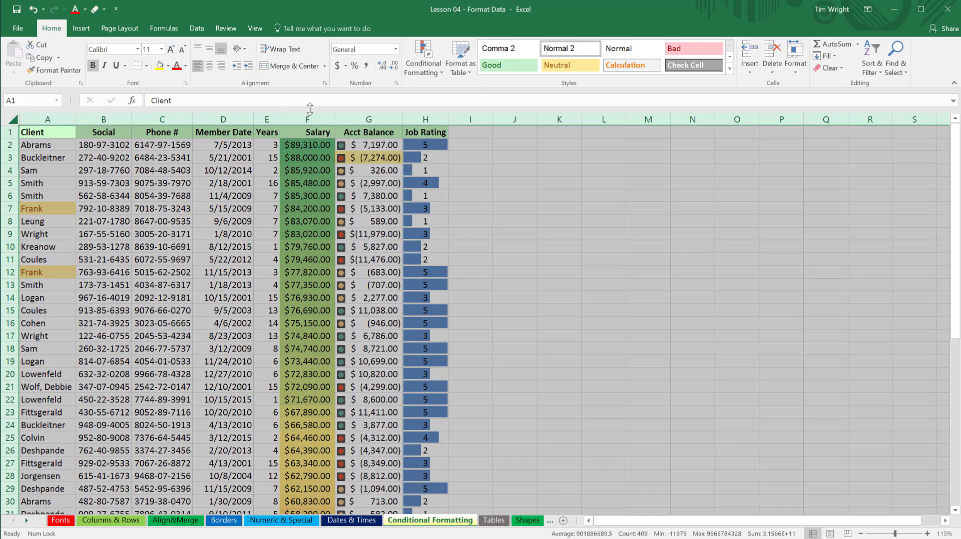
click(444, 75)
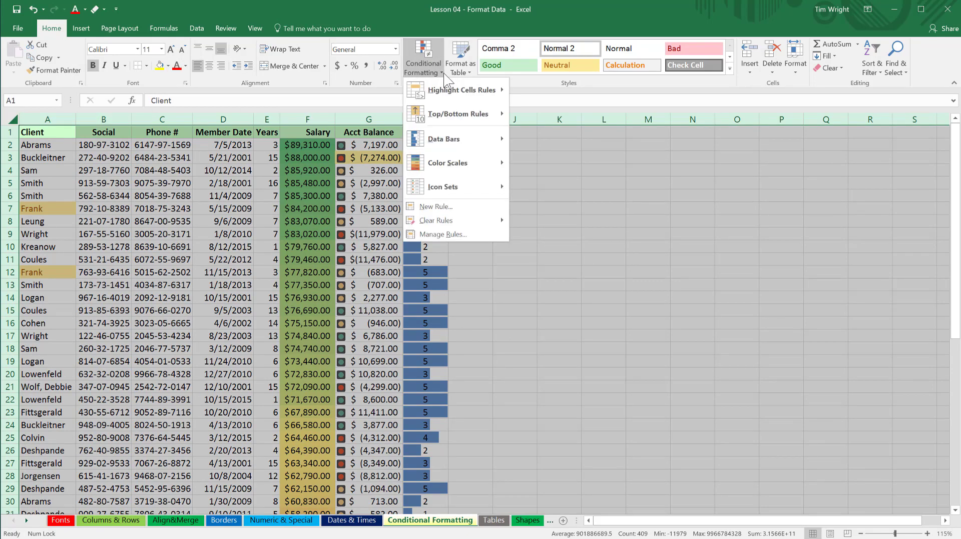
click(443, 234)
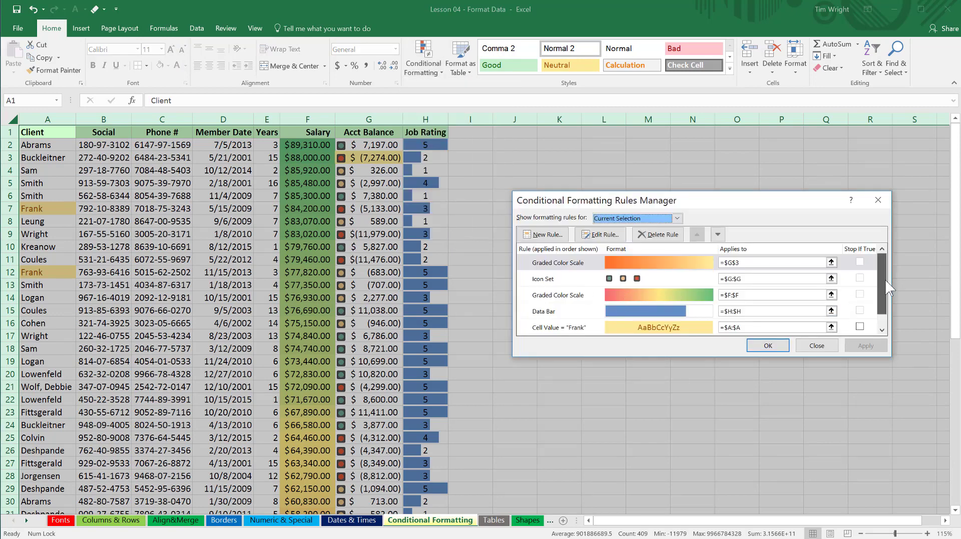
mouse_move(886, 281)
mouse_down()
mouse_move(887, 299)
mouse_move(888, 266)
mouse_up()
click(553, 286)
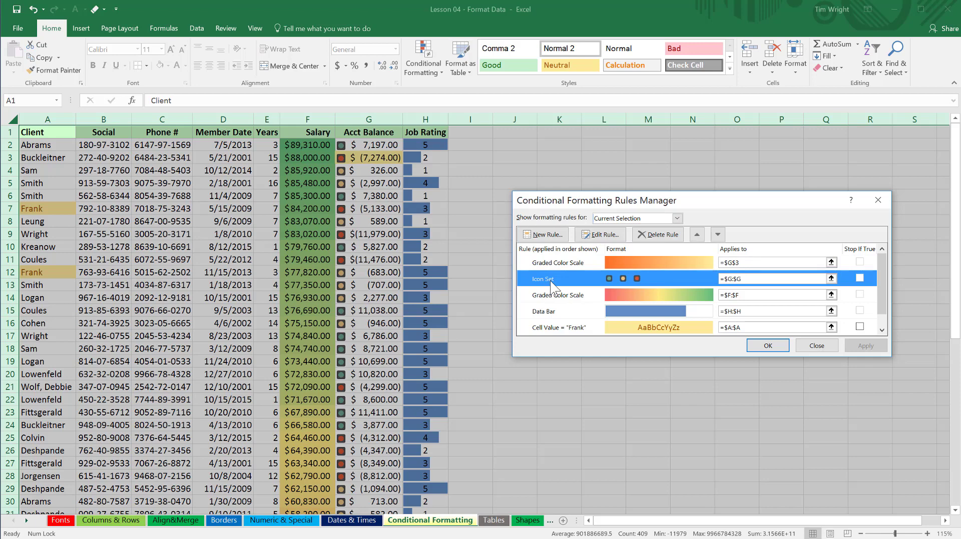
Edit the Data Bar rule for column H to Show Bar Only and apply it, hiding the Job Rating numbers.
click(551, 317)
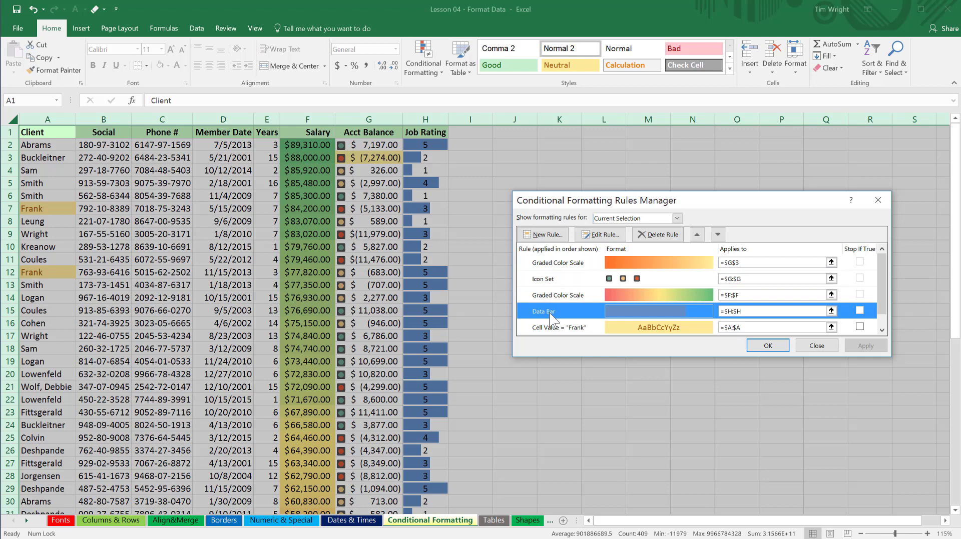
click(603, 238)
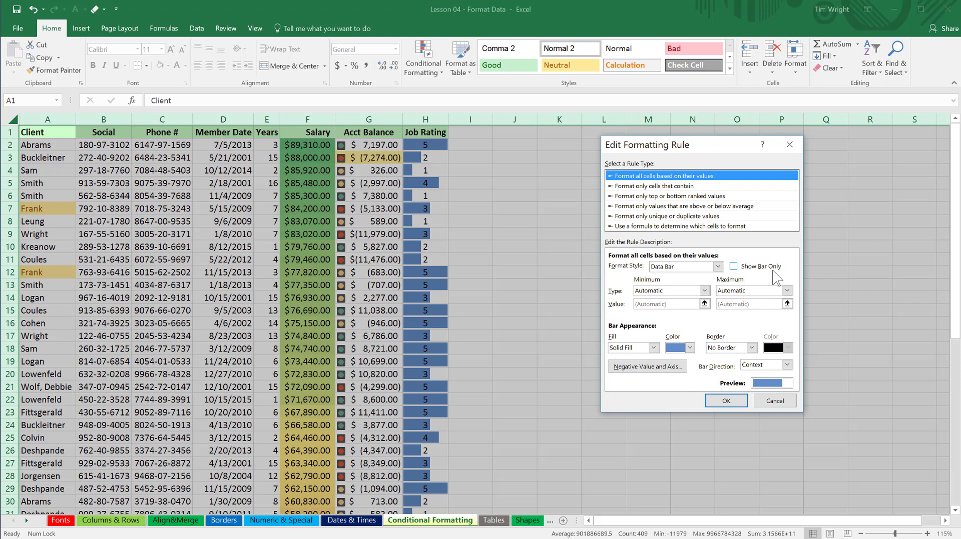
click(734, 269)
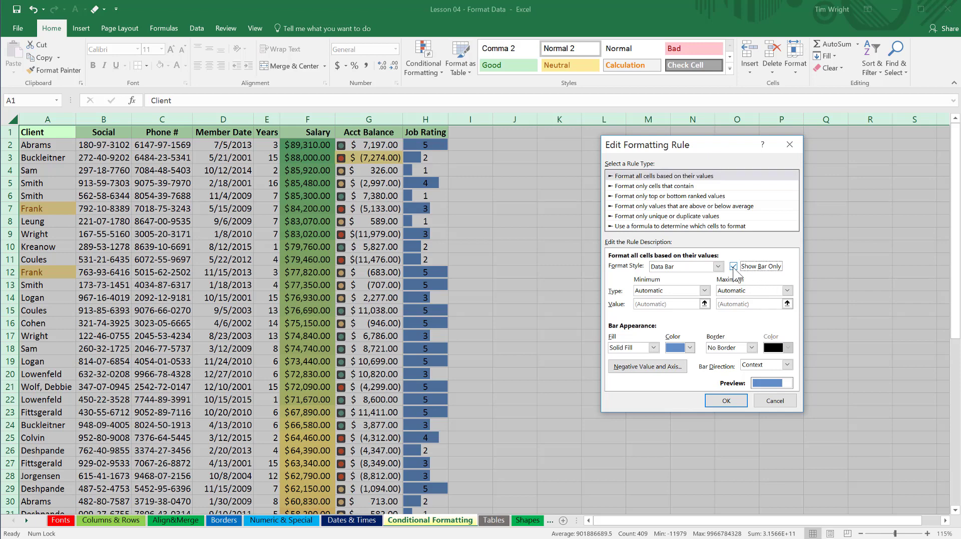
click(737, 403)
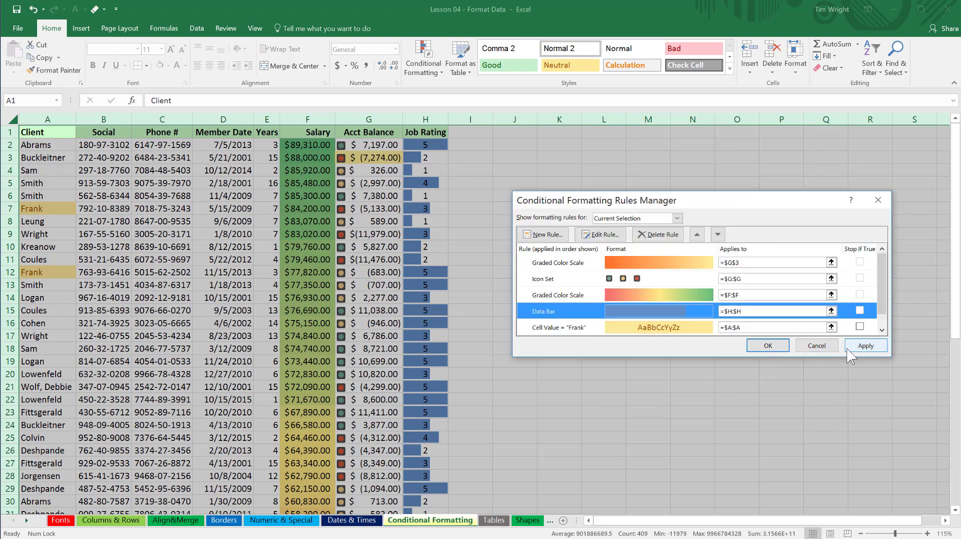
click(858, 347)
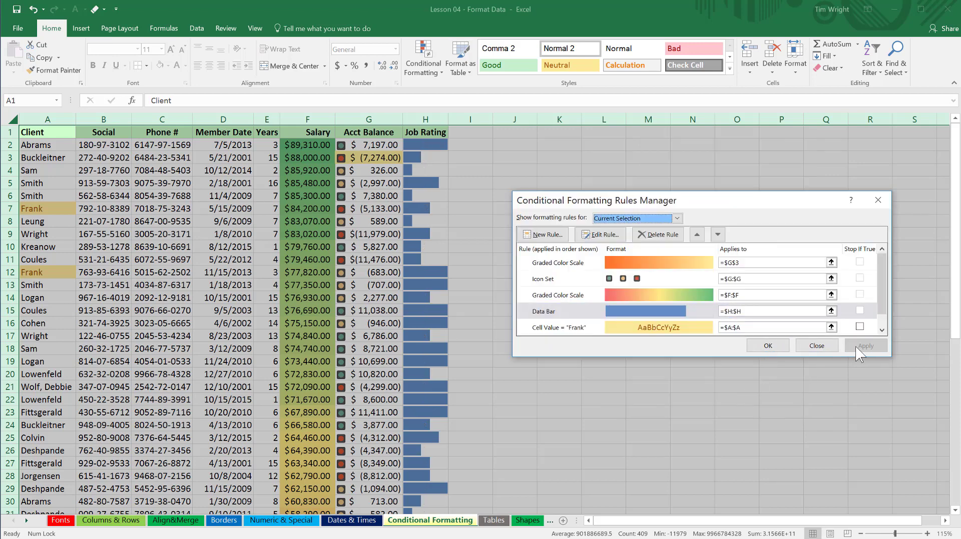
click(767, 346)
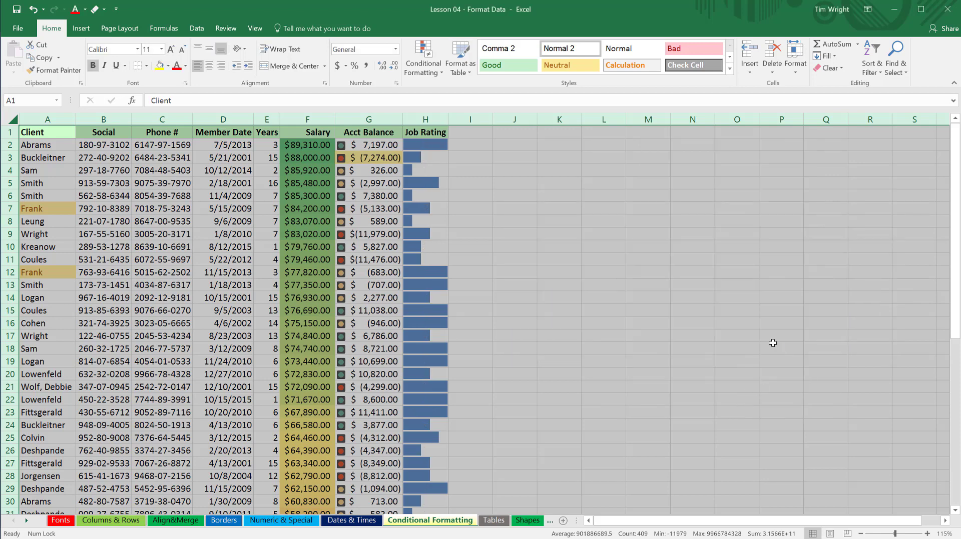
click(539, 222)
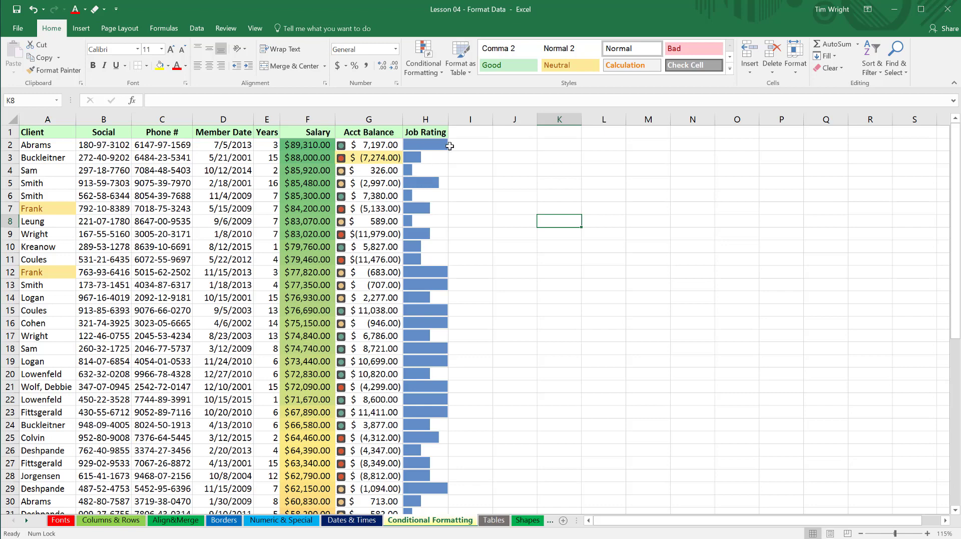
Turn off Show Bar Only in the Job Rating column's Data Bar rule to bring back the numbers.
click(430, 121)
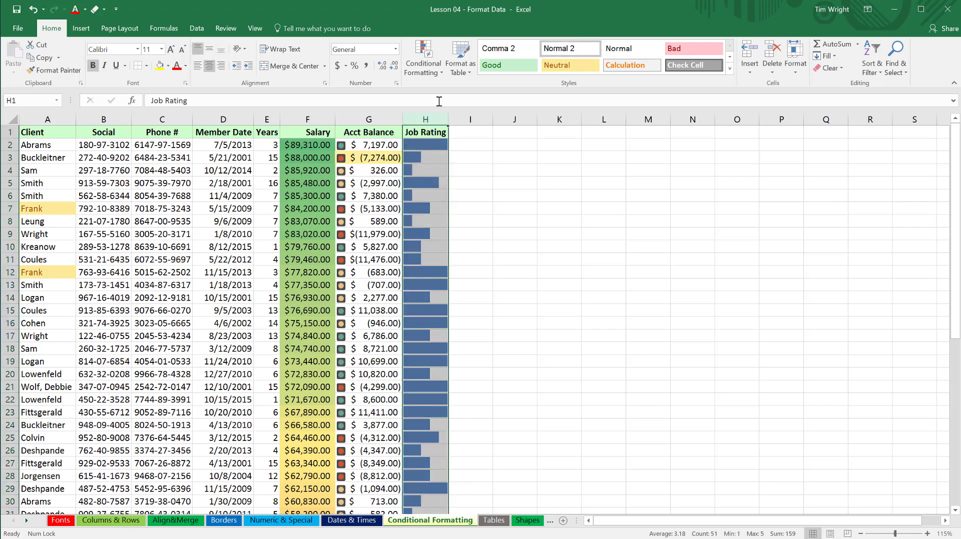
click(442, 73)
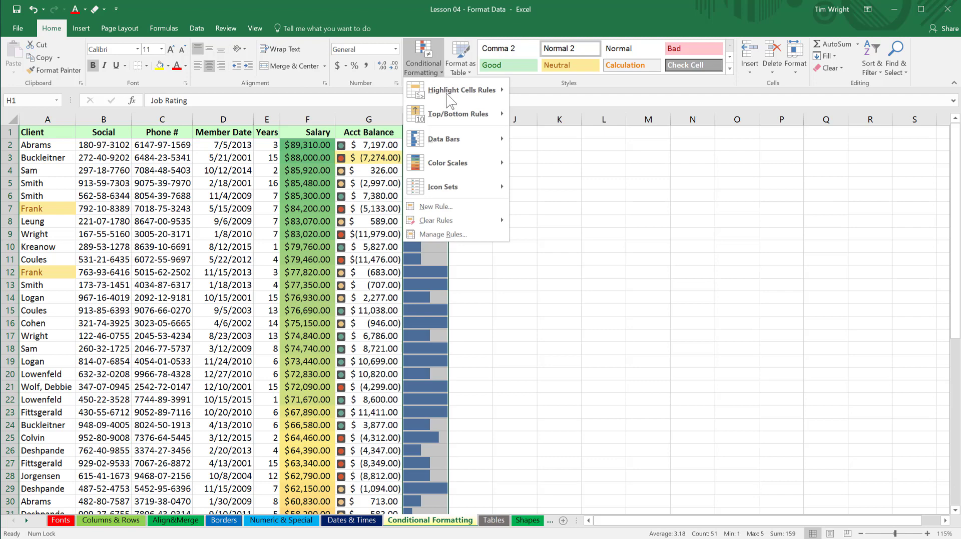
click(452, 236)
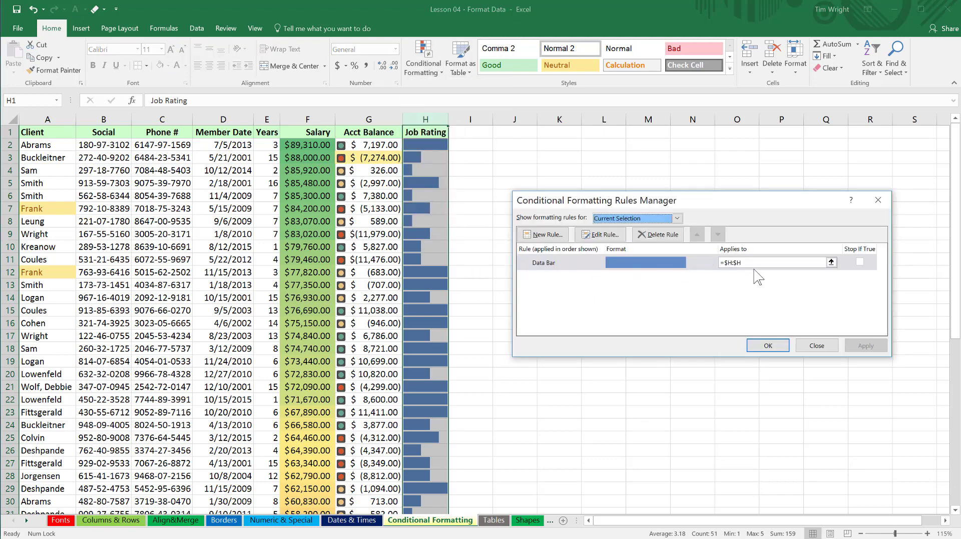
click(602, 235)
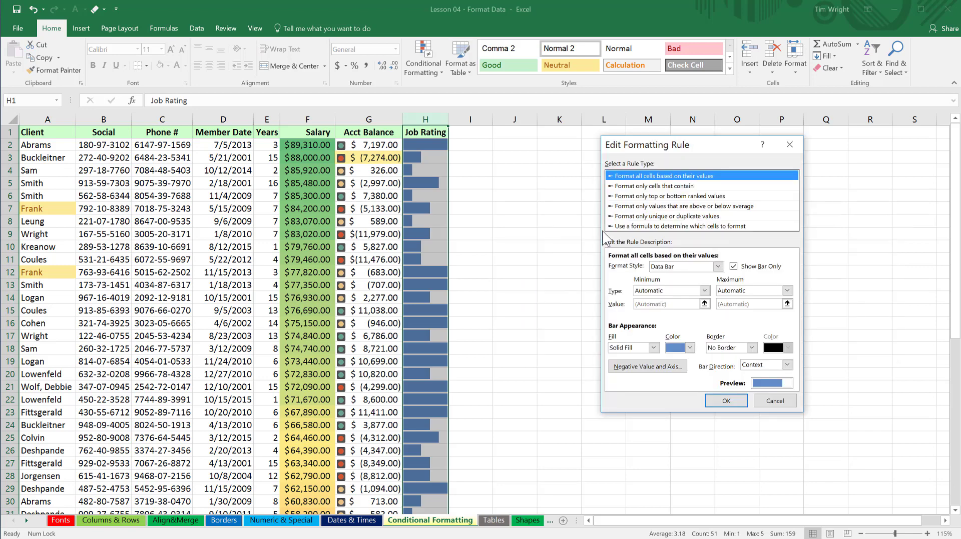
click(733, 266)
click(726, 401)
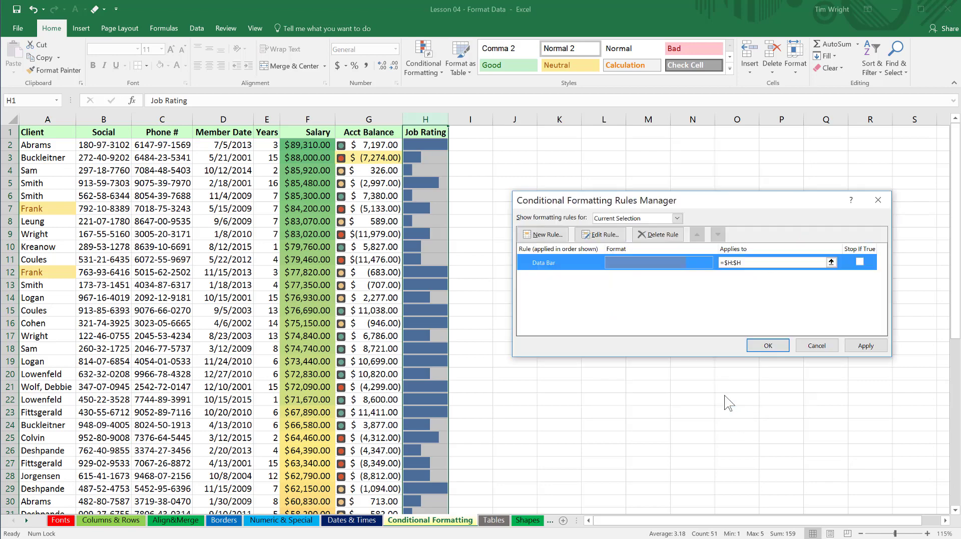
click(767, 346)
click(500, 240)
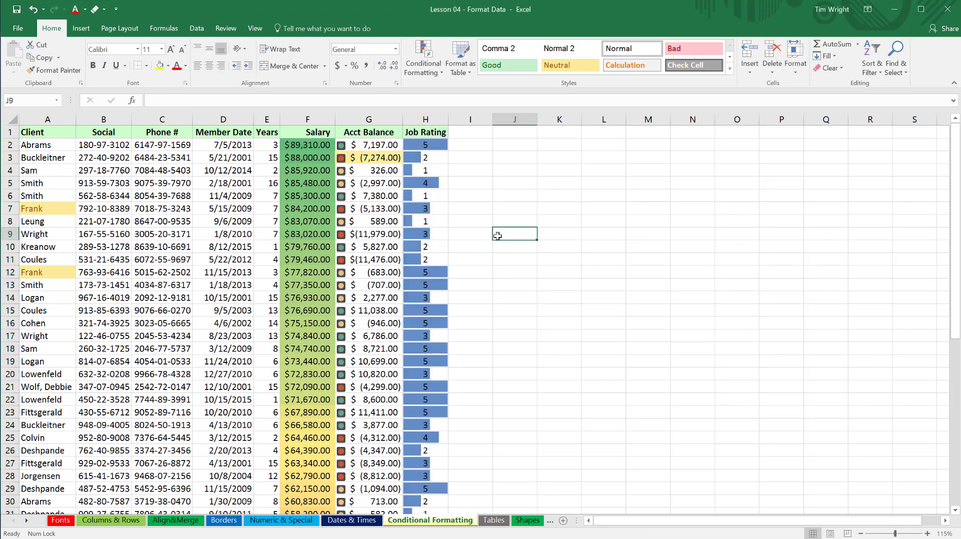